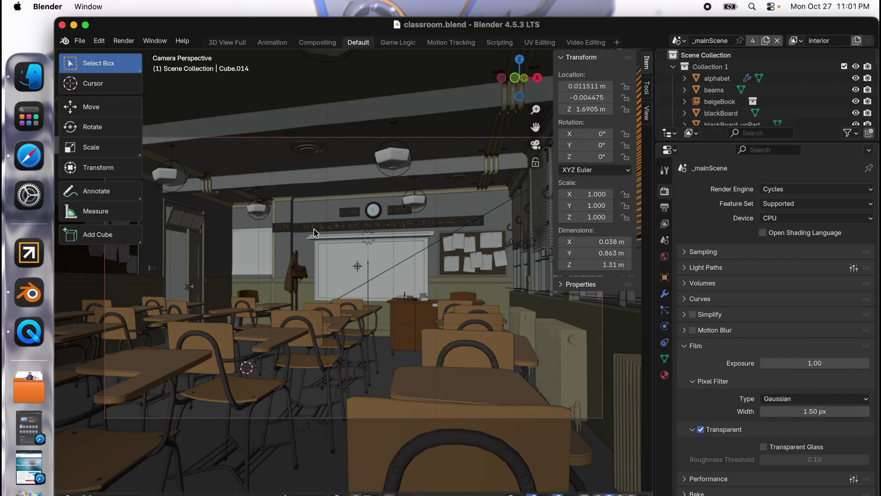
# - Open the preferences and check the Cycles render devices in the system settings
pyautogui.click(100, 40)
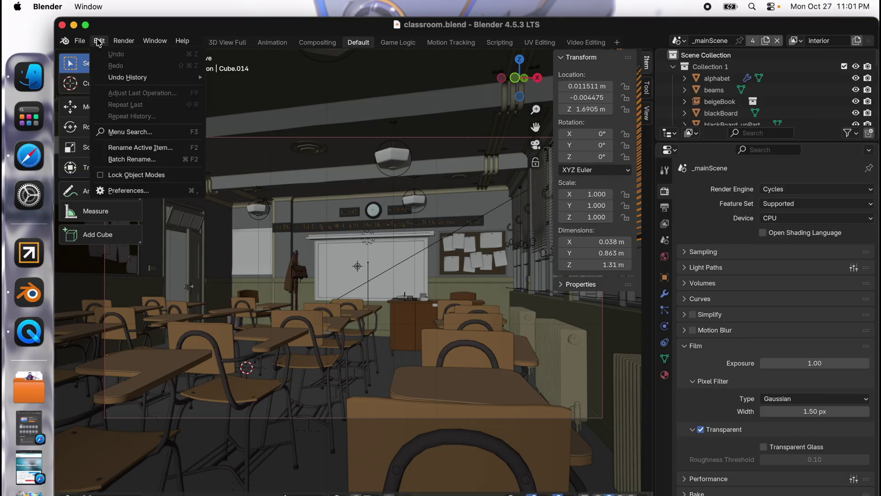
pyautogui.click(133, 192)
pyautogui.click(97, 55)
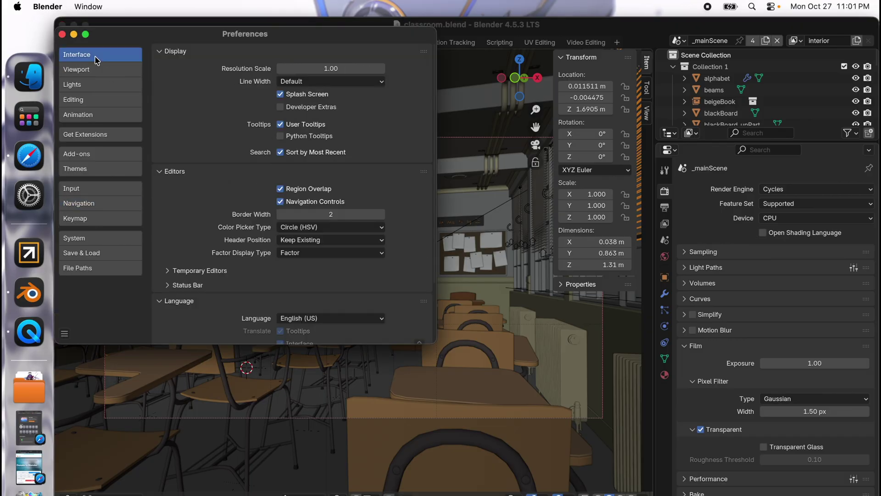
pyautogui.click(95, 238)
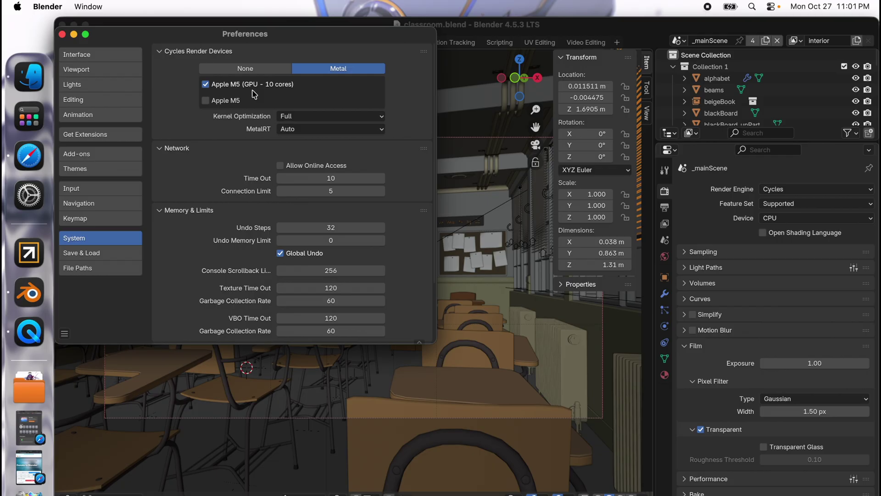
# - Switch the keymap preset to Industry Compatible and close the preferences
pyautogui.click(74, 218)
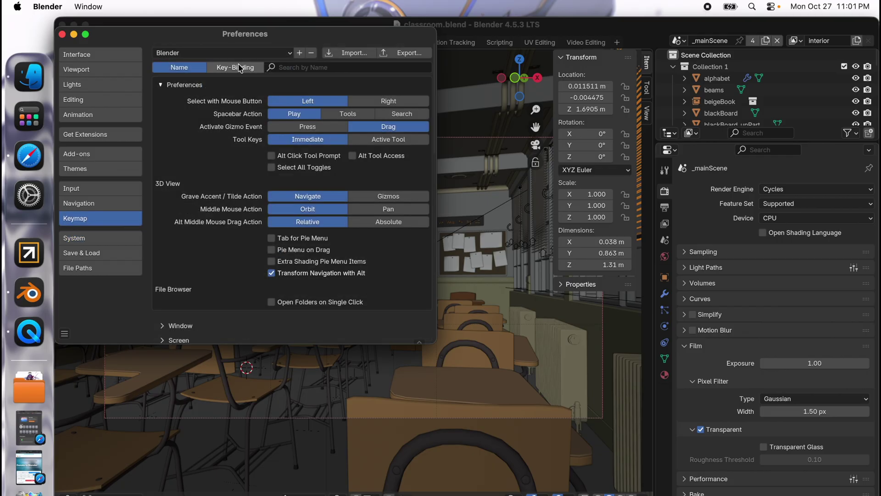
pyautogui.click(193, 53)
pyautogui.click(191, 90)
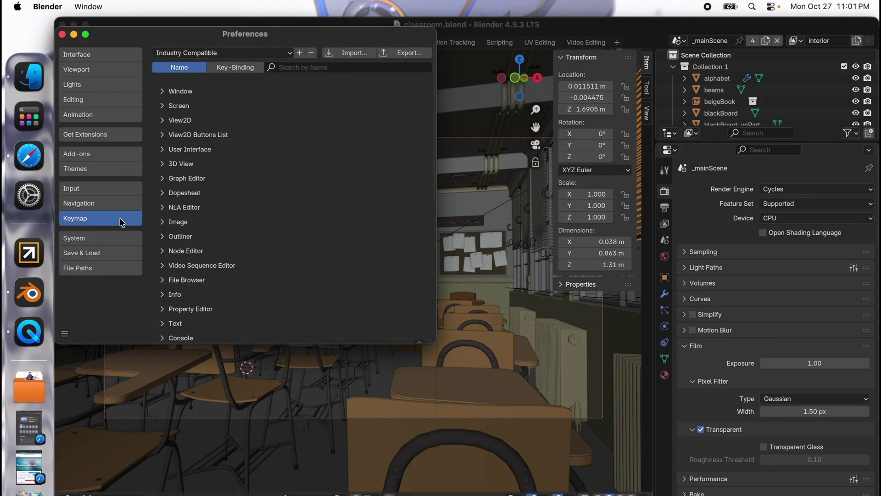
pyautogui.click(62, 34)
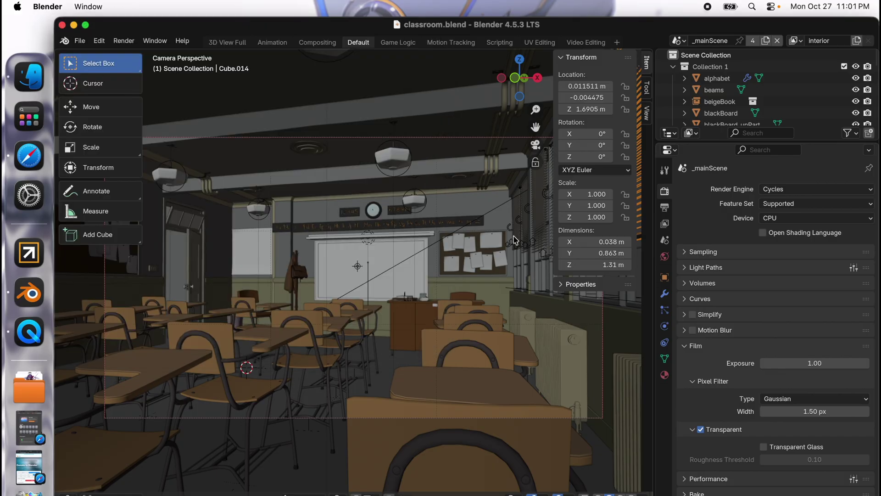
# - Set the Cycles render device to GPU Compute and show the 3D viewport in Material Preview shading
pyautogui.click(782, 221)
pyautogui.click(782, 241)
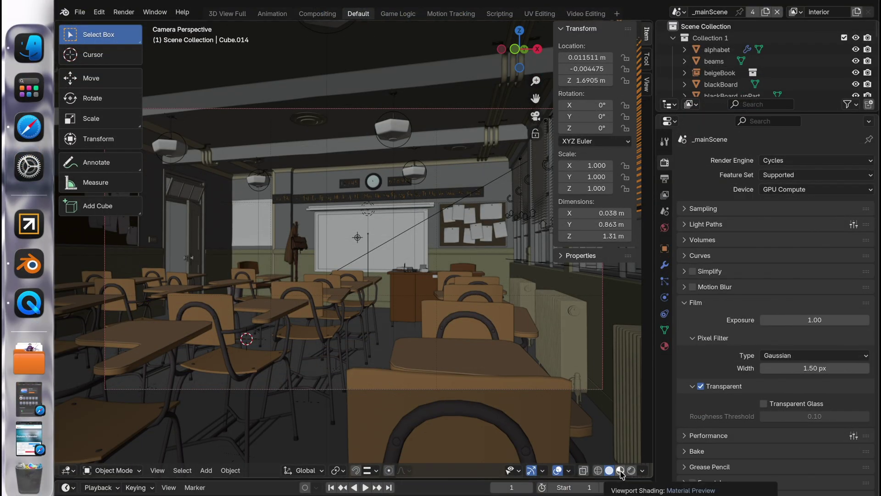
pyautogui.click(621, 471)
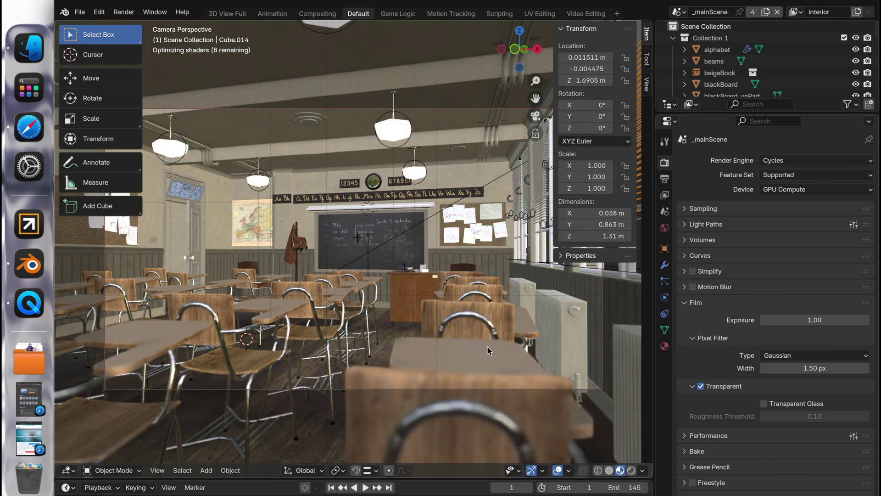
# - Leave the camera view and move chair.001 across the floor to about X 1.45 m, Y -0.94 m
pyautogui.click(538, 117)
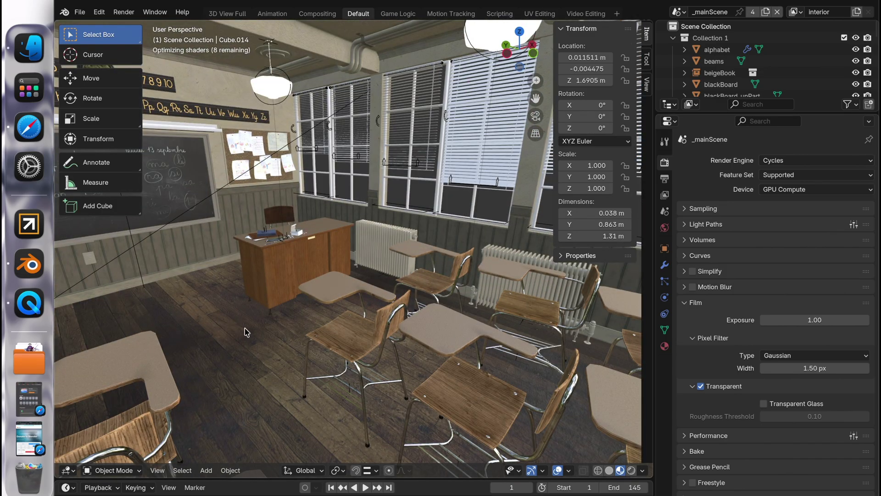
pyautogui.moveTo(251, 328); pyautogui.dragTo(398, 362, button='middle')
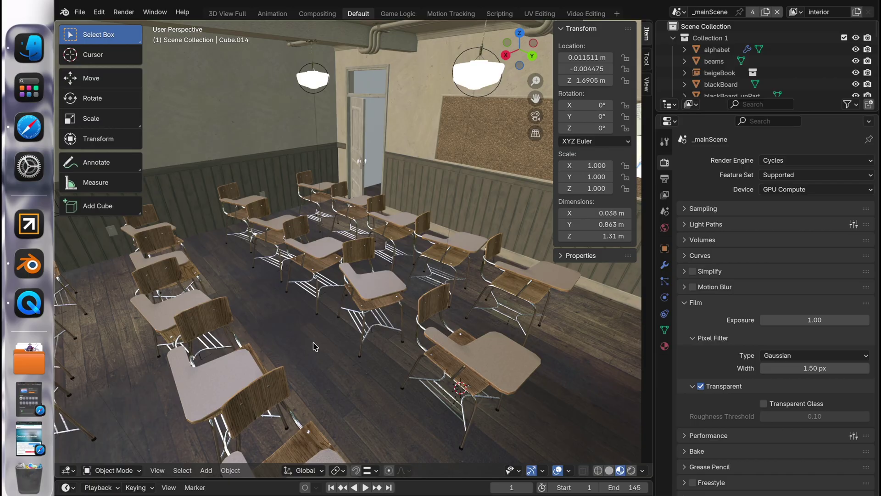
pyautogui.moveTo(317, 346); pyautogui.dragTo(251, 325, button='middle')
pyautogui.click(277, 320)
pyautogui.hotkey('shift', 'space')
pyautogui.press('g')
pyautogui.moveTo(227, 345)
pyautogui.mouseDown()
pyautogui.moveTo(351, 360)
pyautogui.moveTo(232, 345)
pyautogui.mouseUp()
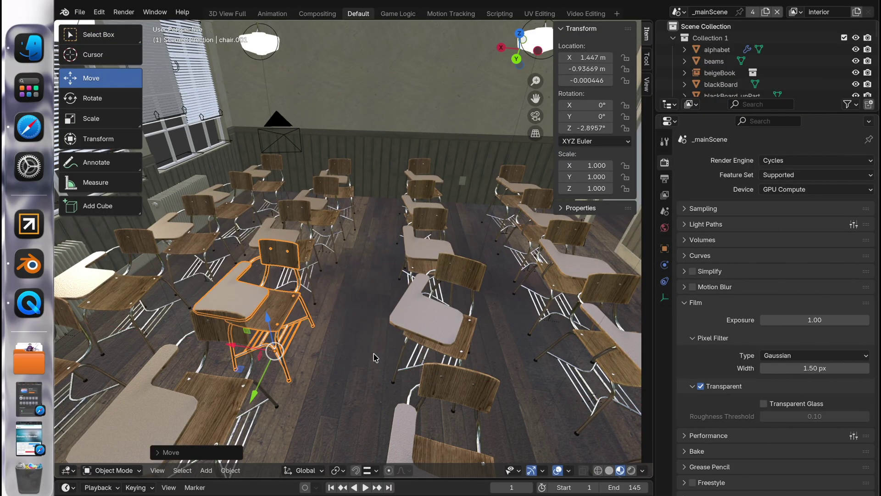
# - Switch the viewport to Rendered shading and widen it by narrowing the properties area
pyautogui.click(632, 471)
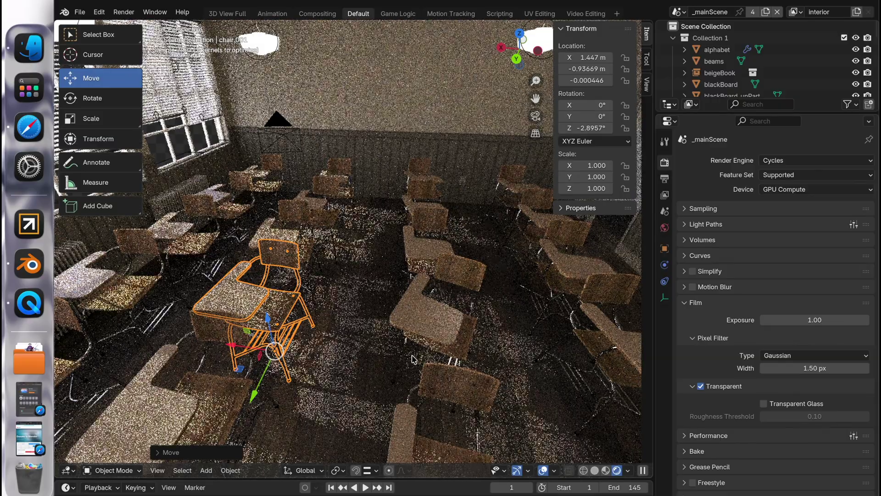
pyautogui.moveTo(358, 339); pyautogui.dragTo(410, 374, button='middle')
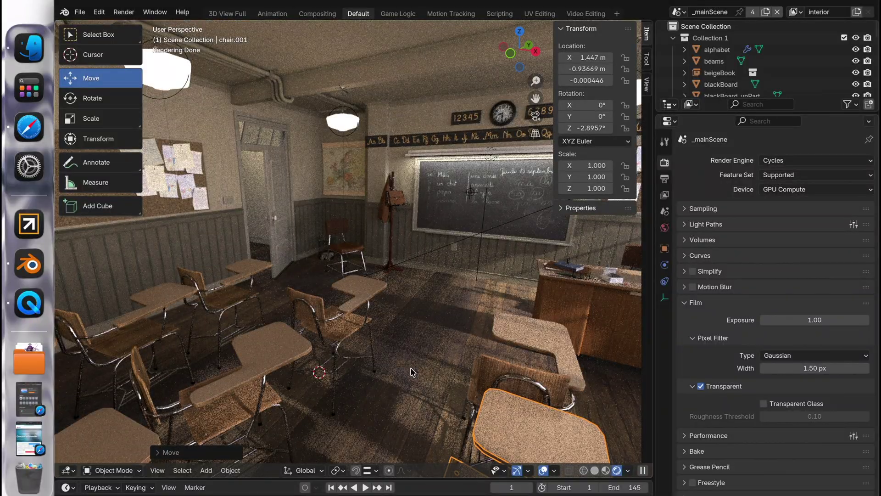
pyautogui.moveTo(388, 376); pyautogui.dragTo(439, 351, button='middle')
pyautogui.moveTo(380, 312); pyautogui.dragTo(388, 348, button='middle')
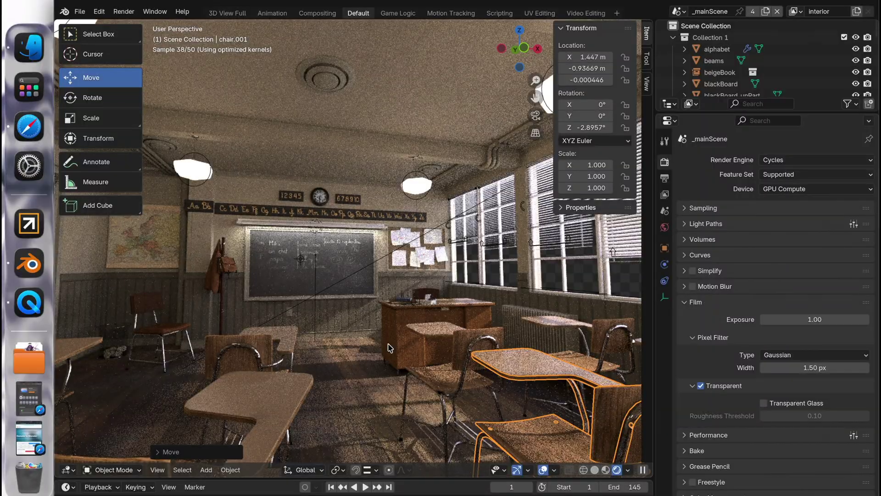
pyautogui.click(85, 0)
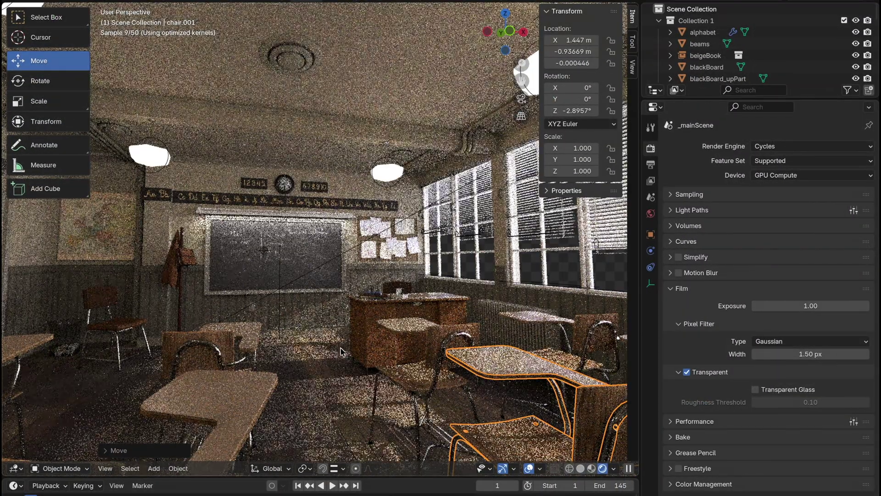
pyautogui.moveTo(341, 352); pyautogui.dragTo(567, 326, button='middle')
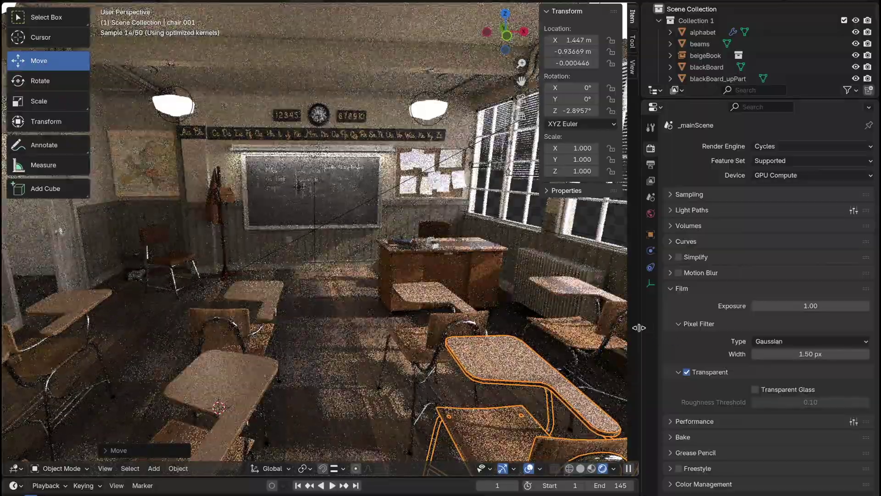
pyautogui.moveTo(641, 334); pyautogui.dragTo(703, 334)
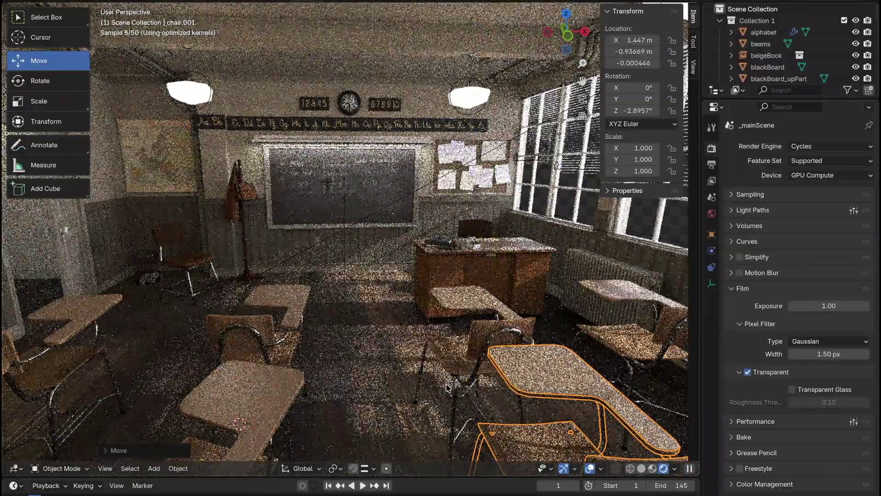
# - Move the front chair in the row beside the radiator along the X axis to about 0.66 m
pyautogui.moveTo(535, 368); pyautogui.dragTo(311, 430, button='middle')
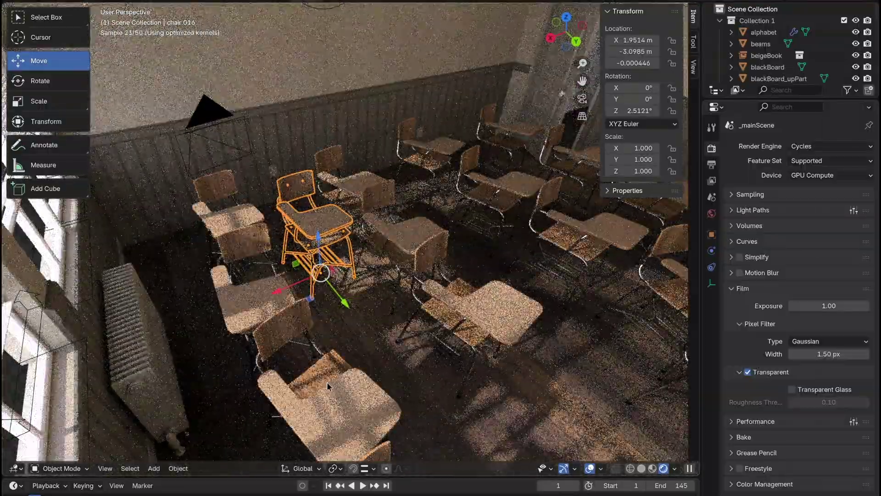
pyautogui.click(328, 386)
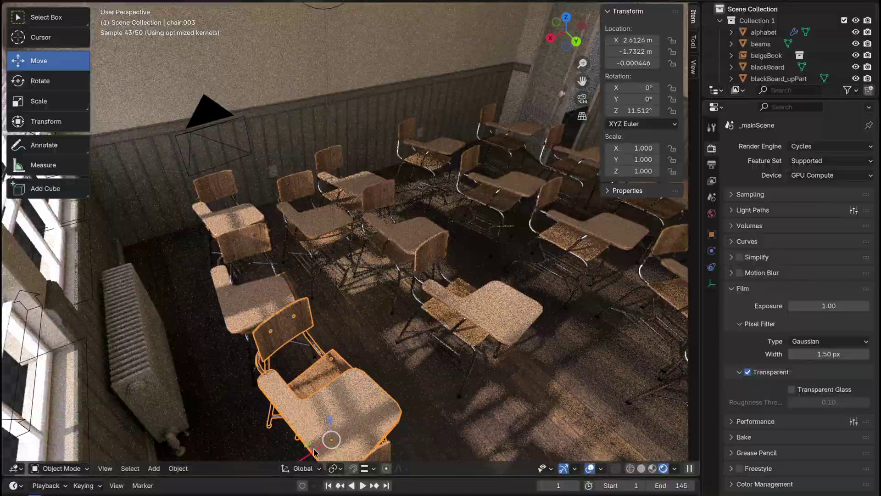
pyautogui.moveTo(314, 452); pyautogui.dragTo(386, 405)
pyautogui.moveTo(492, 332); pyautogui.dragTo(508, 321)
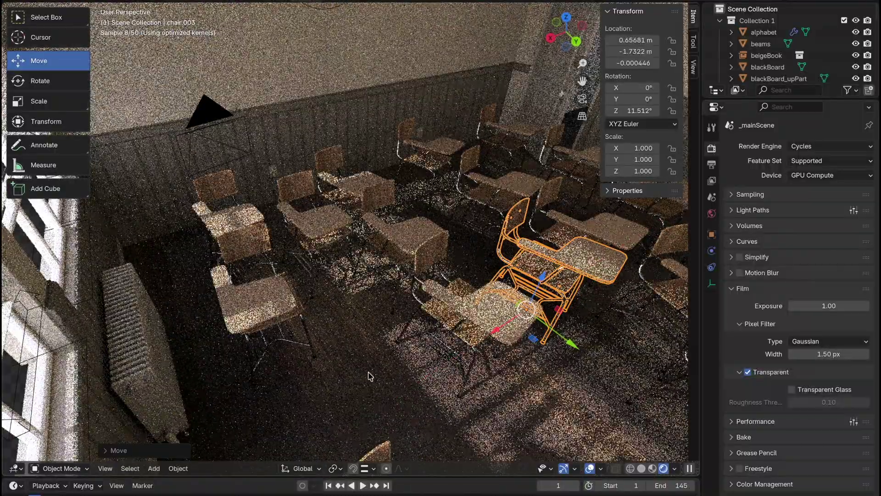
# - Switch the viewport to Solid shading and frame the rows of chairs from the blackboard side
pyautogui.moveTo(362, 351); pyautogui.dragTo(404, 193, button='middle')
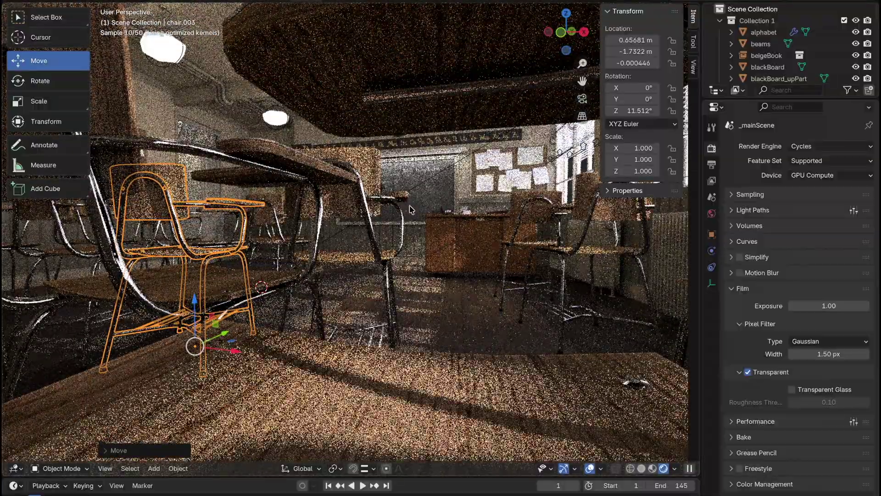
pyautogui.scroll(4, 412, 212)
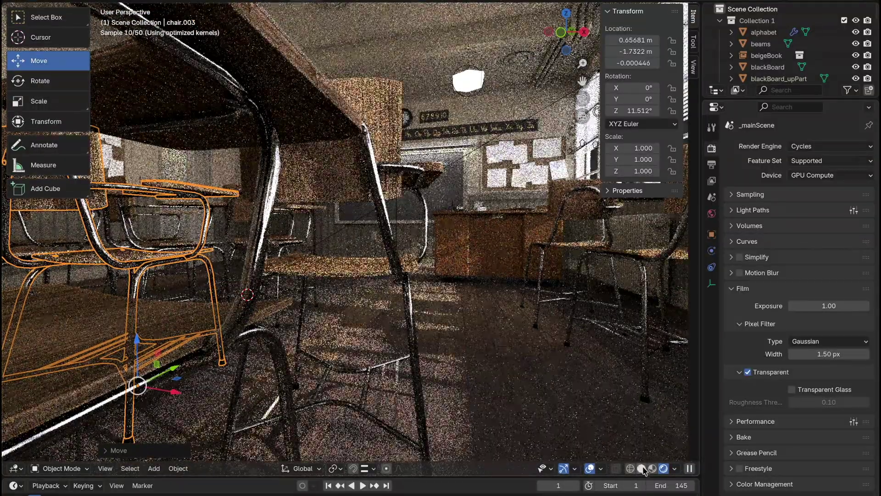
pyautogui.click(642, 468)
pyautogui.moveTo(444, 257); pyautogui.dragTo(345, 234, button='middle')
pyautogui.scroll(-3, 374, 289)
pyautogui.scroll(-3, 352, 213)
pyautogui.keyDown('shift'); pyautogui.moveTo(345, 233); pyautogui.dragTo(306, 226, button='right'); pyautogui.keyUp('shift')
pyautogui.keyDown('ctrl'); pyautogui.moveTo(307, 225); pyautogui.dragTo(335, 166, button='middle'); pyautogui.keyUp('ctrl')
pyautogui.moveTo(386, 252); pyautogui.dragTo(296, 319, button='middle')
pyautogui.scroll(-2, 379, 298)
# - Rotate chair.004 freely to about X -180.5°, Y 183.3°, Z -171.5° and show the viewport in Material Preview shading
pyautogui.click(297, 319)
pyautogui.moveTo(277, 308); pyautogui.dragTo(244, 319)
pyautogui.click(287, 258)
pyautogui.click(286, 260)
pyautogui.press('r')
pyautogui.press('s')
pyautogui.press('r')
pyautogui.moveTo(278, 290); pyautogui.dragTo(265, 307)
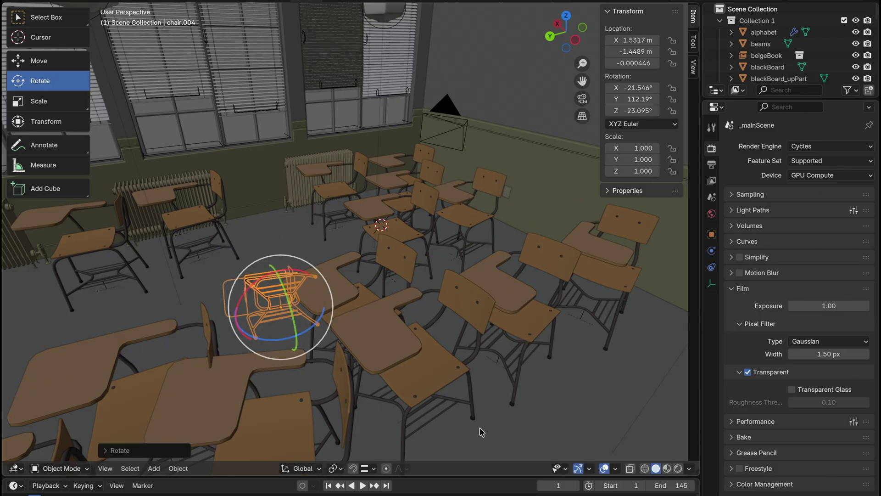
pyautogui.click(645, 468)
pyautogui.moveTo(335, 370); pyautogui.dragTo(379, 356, button='middle')
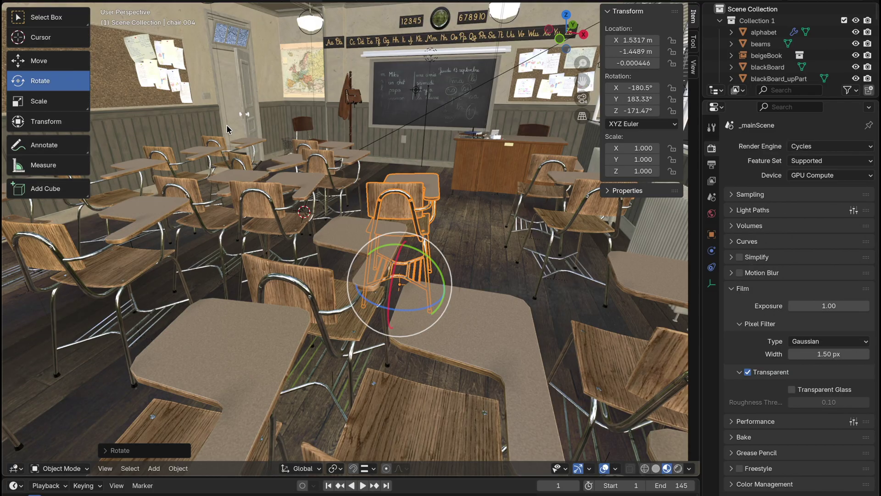
# - Render the classroom camera view as a still image, inspect the result and close the render window
pyautogui.click(65, 3)
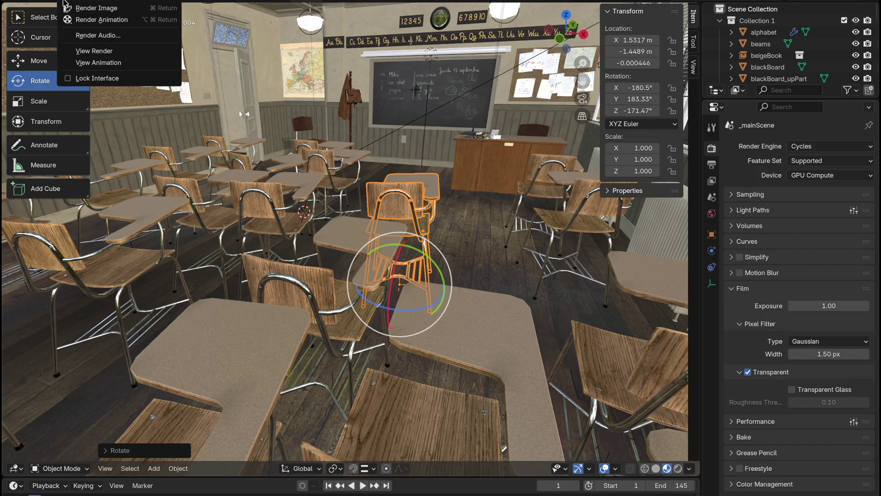
pyautogui.click(69, 7)
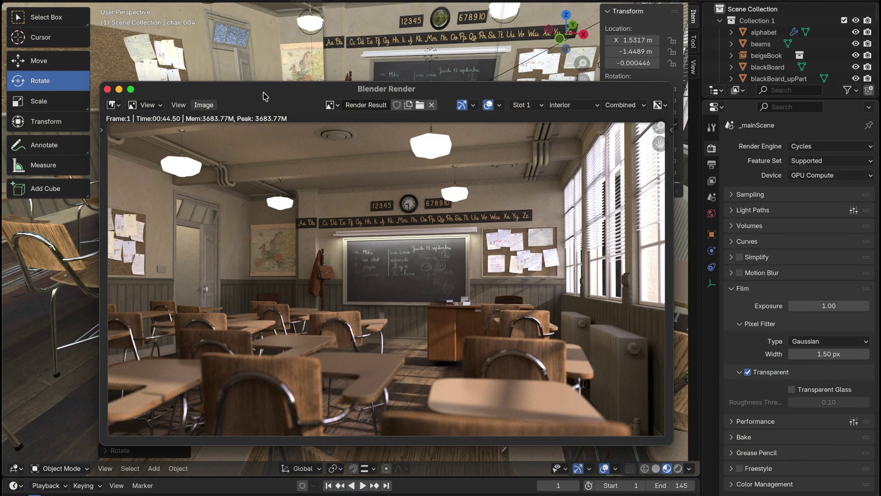
pyautogui.moveTo(270, 85); pyautogui.dragTo(259, 82)
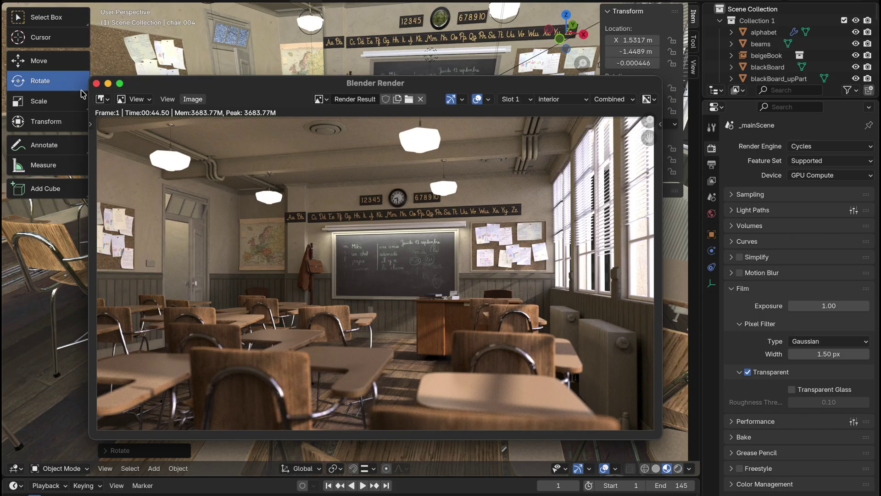
pyautogui.click(97, 84)
# - Render frame 1 of the classroom again and inspect the result in the repositioned render window
pyautogui.click(76, 1)
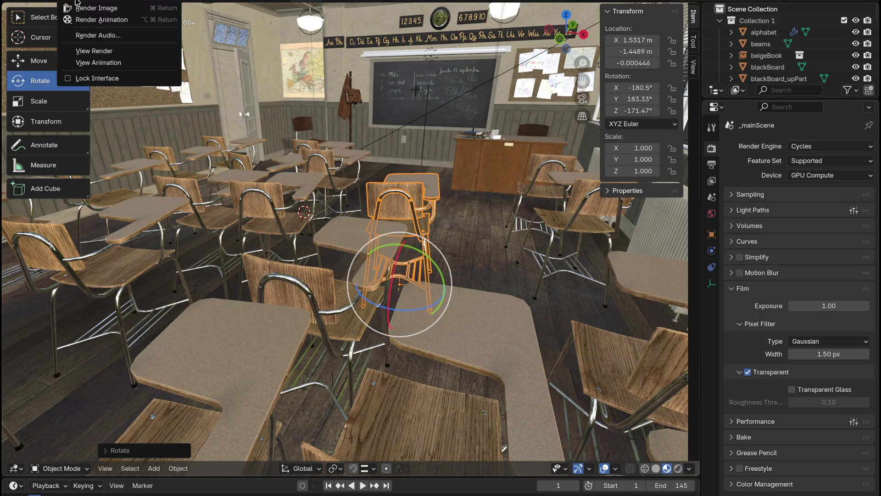
pyautogui.click(89, 19)
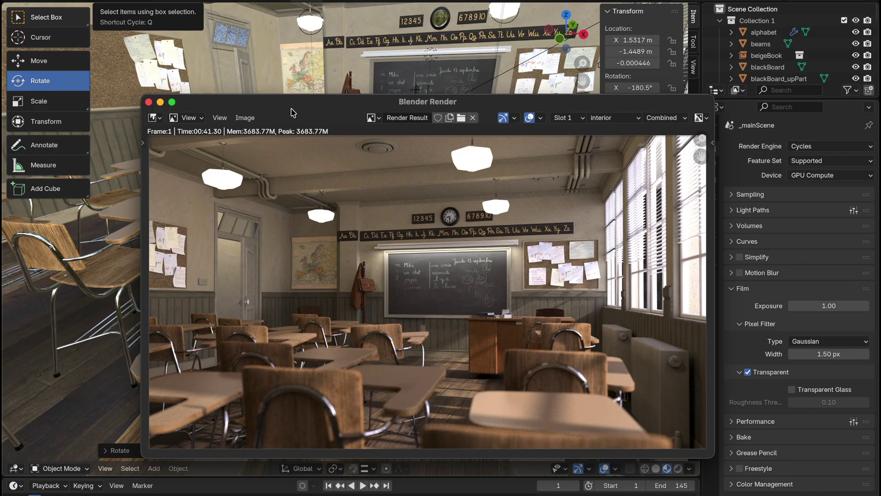
pyautogui.moveTo(304, 105); pyautogui.dragTo(264, 96)
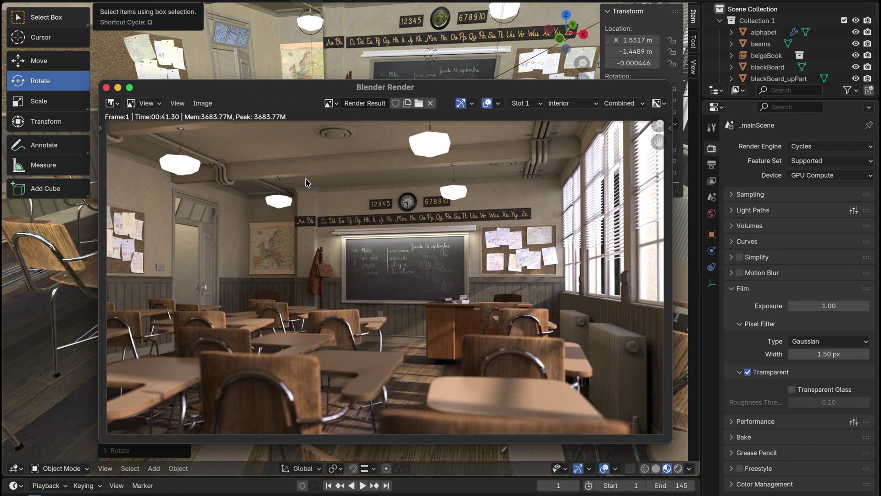
pyautogui.scroll(7, 277, 223)
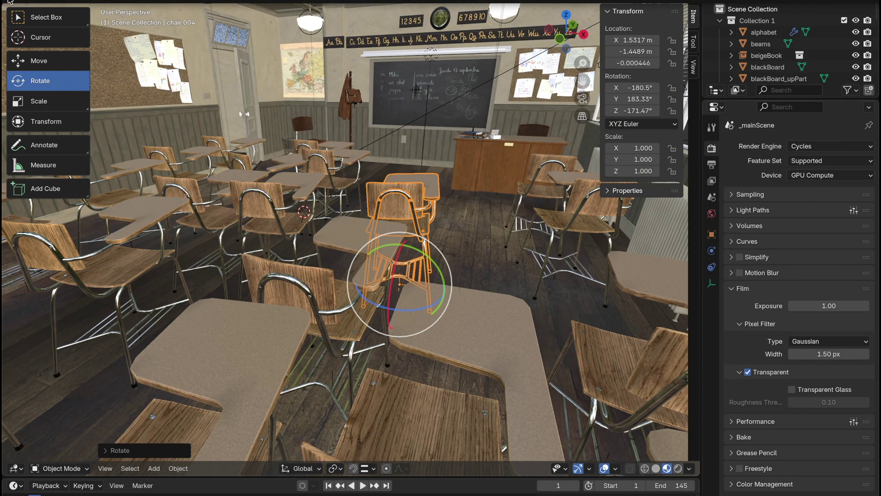
# - Close classroom.blend without saving its changes and open the seated character scene
pyautogui.click(8, 2)
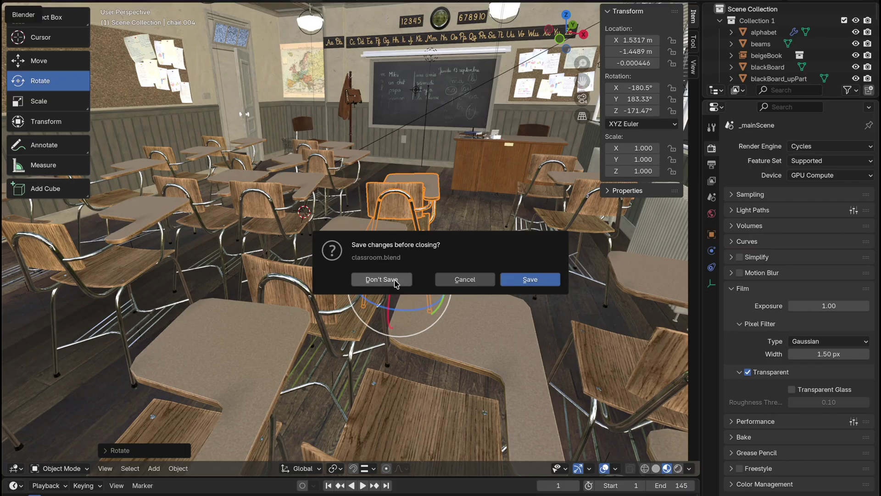
pyautogui.click(385, 278)
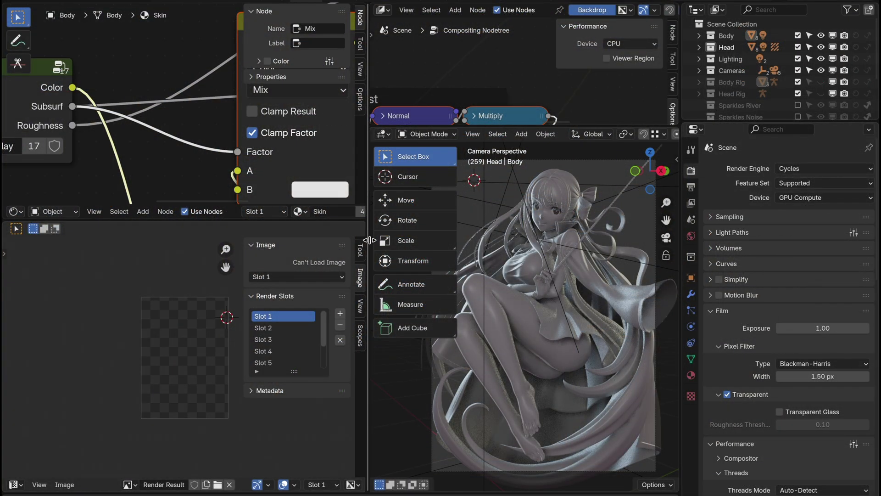
# - Enlarge the character scene's 3D viewport over the neighbouring image and compositing editors and fit the figure in view
pyautogui.moveTo(365, 239); pyautogui.dragTo(33, 239)
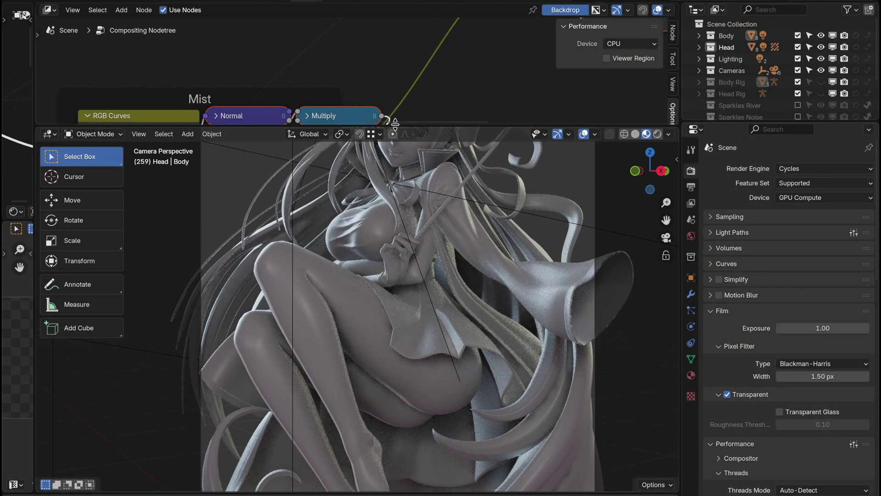
pyautogui.moveTo(408, 126); pyautogui.dragTo(420, 19)
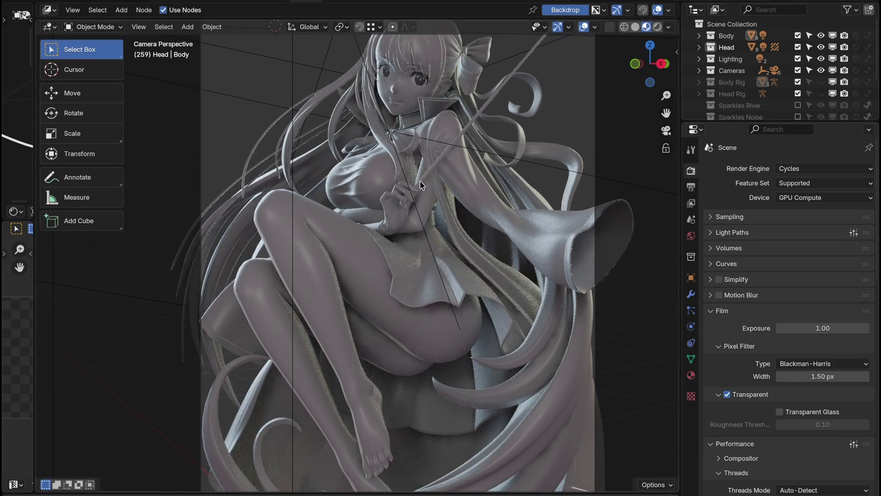
pyautogui.scroll(-4, 419, 186)
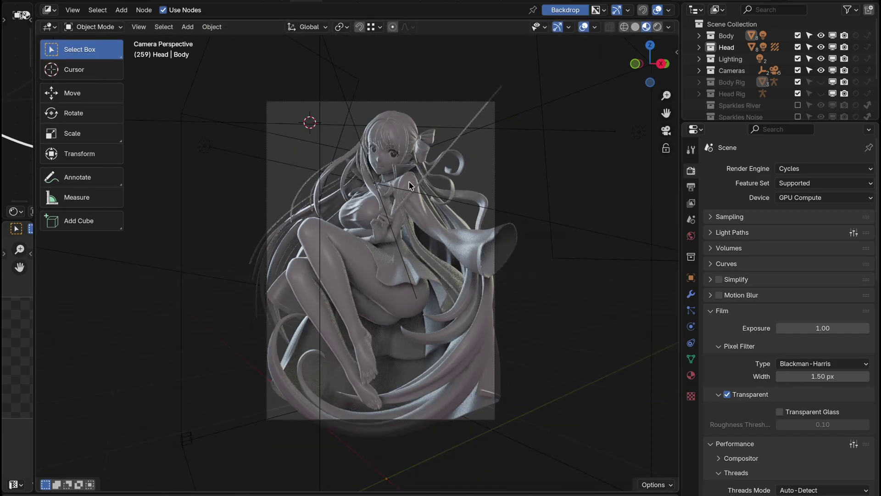
pyautogui.scroll(2, 410, 186)
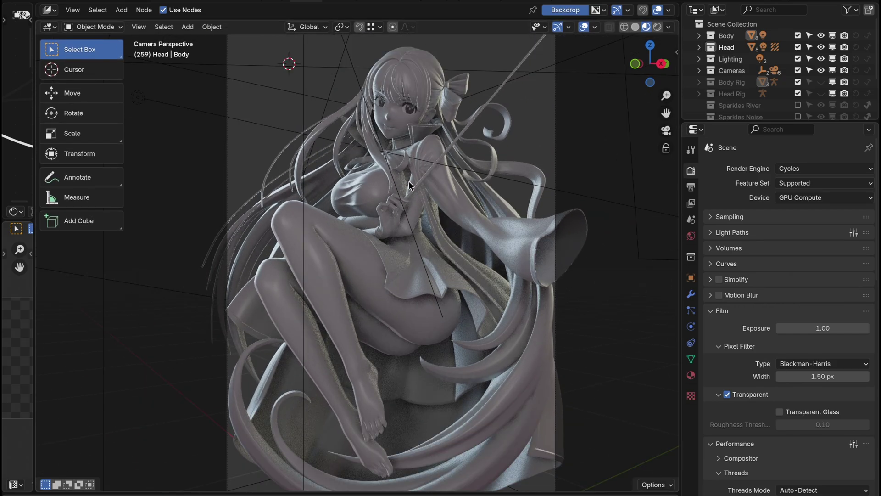
# - Hide the tool settings and the toolbar in the character scene's 3D viewport
pyautogui.scroll(-1, 410, 186)
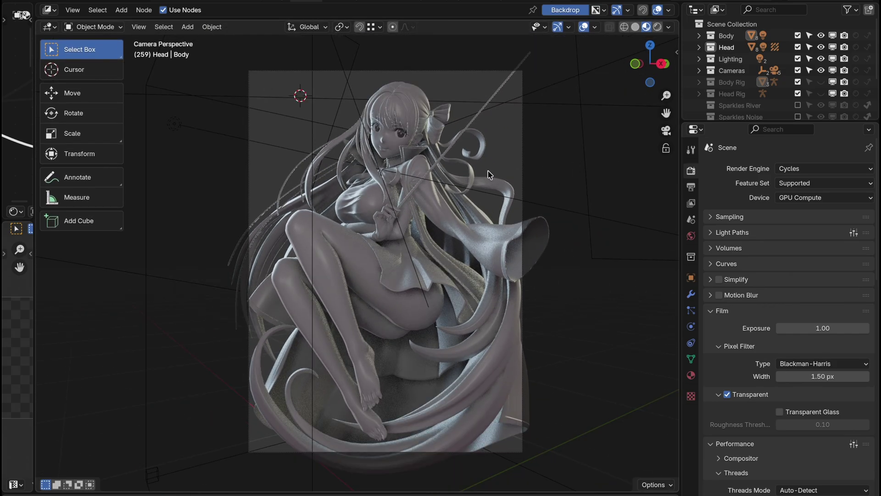
pyautogui.click(163, 27)
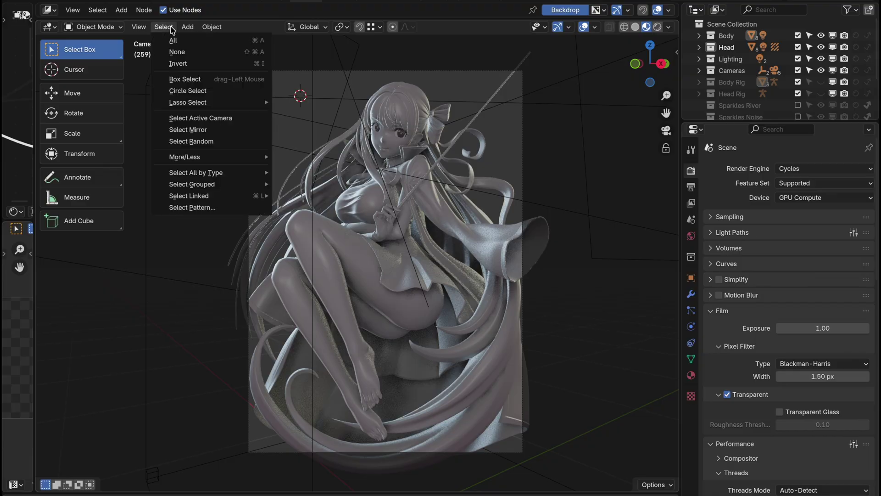
pyautogui.moveTo(139, 26)
pyautogui.click(140, 65)
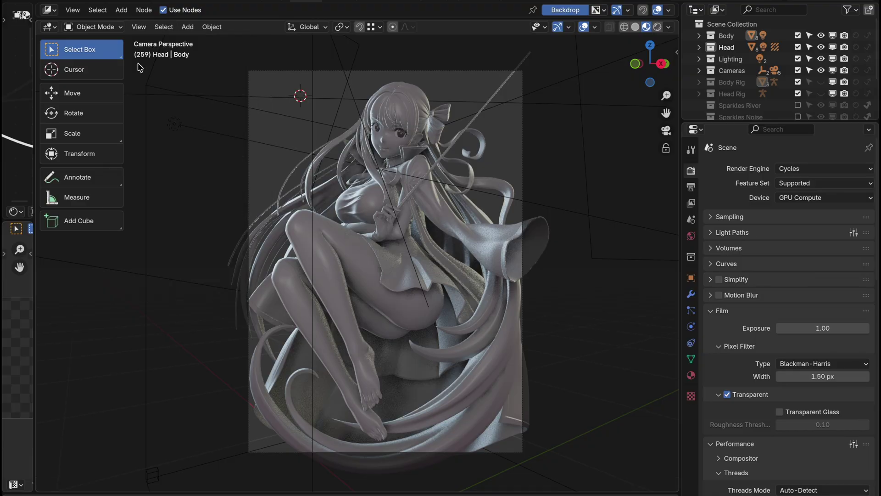
pyautogui.click(138, 27)
pyautogui.click(140, 39)
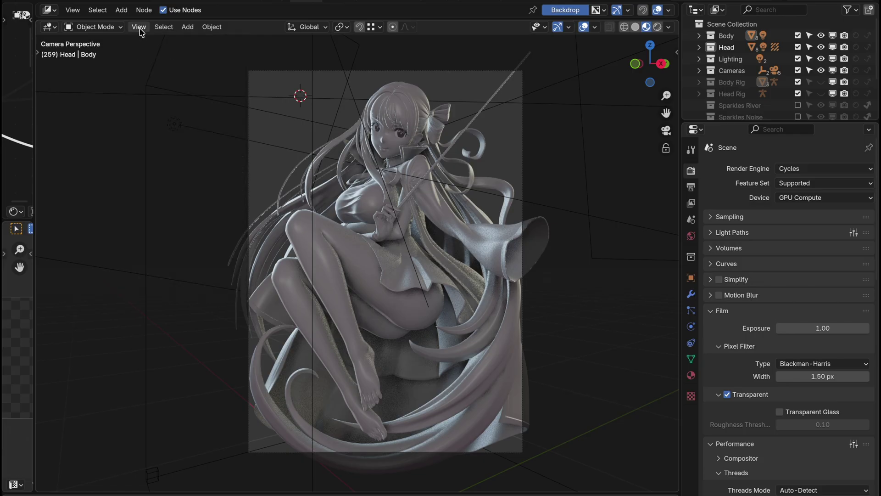
pyautogui.click(140, 28)
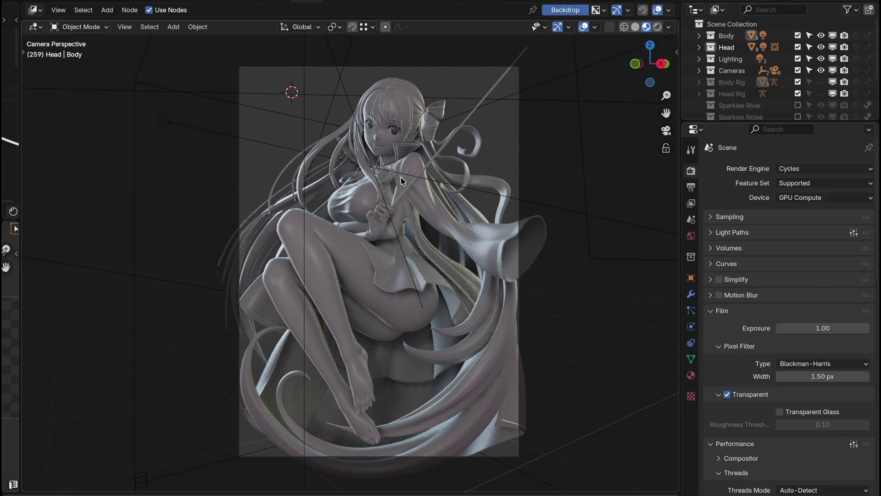
# - Leave the camera view and examine the grey character from several angles and distances in material preview
pyautogui.click(666, 130)
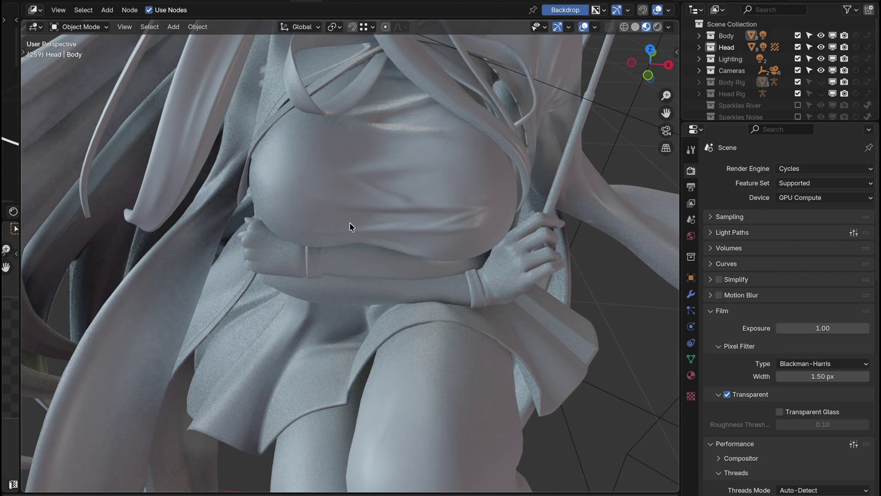
pyautogui.scroll(-2, 390, 206)
pyautogui.keyDown('shift'); pyautogui.moveTo(390, 207); pyautogui.dragTo(379, 182, button='middle'); pyautogui.keyUp('shift')
pyautogui.scroll(-3, 406, 216)
pyautogui.moveTo(405, 219); pyautogui.dragTo(500, 220, button='middle')
pyautogui.moveTo(338, 179); pyautogui.dragTo(305, 208, button='middle')
pyautogui.scroll(-5, 305, 208)
pyautogui.moveTo(197, 335); pyautogui.dragTo(194, 296, button='middle')
pyautogui.scroll(5, 322, 287)
pyautogui.keyDown('shift'); pyautogui.moveTo(326, 283); pyautogui.dragTo(347, 248, button='middle'); pyautogui.keyUp('shift')
pyautogui.moveTo(405, 261); pyautogui.dragTo(349, 238, button='middle')
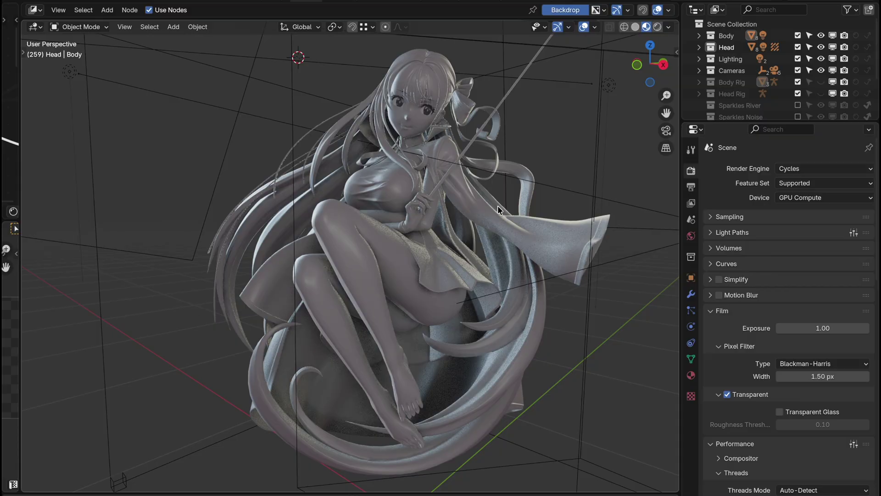
pyautogui.moveTo(451, 208); pyautogui.dragTo(370, 191, button='middle')
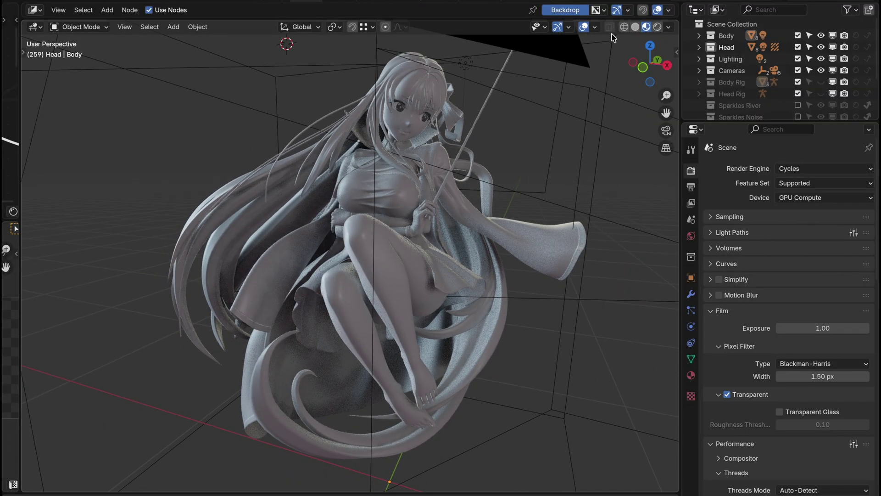
# - Switch the viewport to solid shading and orbit around the seated figure to check its colours and shape
pyautogui.click(636, 31)
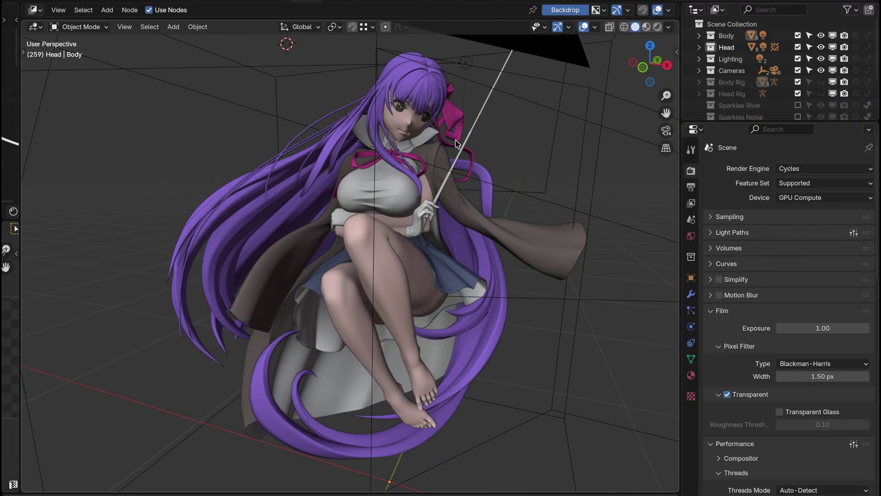
pyautogui.moveTo(504, 114); pyautogui.dragTo(515, 87, button='middle')
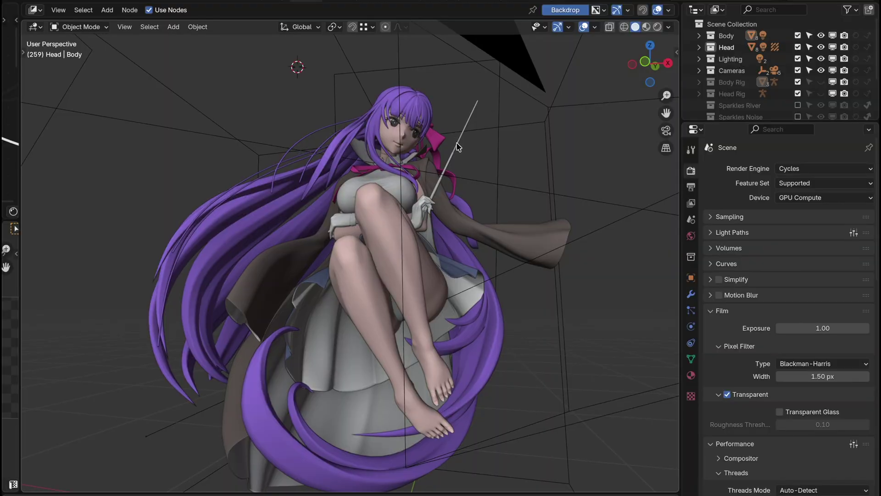
pyautogui.moveTo(439, 154)
pyautogui.mouseDown(button='middle')
pyautogui.moveTo(279, 215)
pyautogui.moveTo(392, 177)
pyautogui.moveTo(358, 160)
pyautogui.moveTo(346, 165)
pyautogui.mouseUp(button='middle')
pyautogui.moveTo(324, 198); pyautogui.dragTo(357, 194, button='middle')
pyautogui.scroll(4, 363, 193)
# - Display the character in rendered shading, widen the 3D viewport and examine the head and upper body up close
pyautogui.press('z')
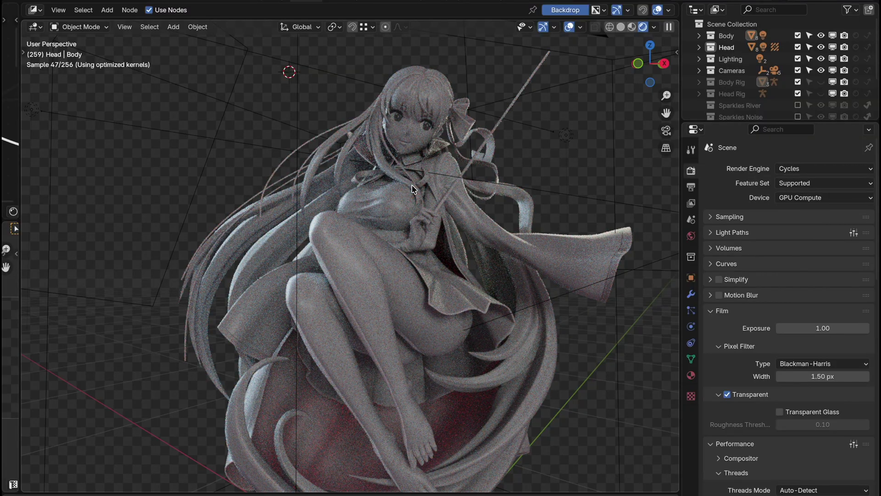
pyautogui.moveTo(681, 200); pyautogui.dragTo(761, 199)
pyautogui.moveTo(464, 158); pyautogui.dragTo(426, 227, button='middle')
pyautogui.scroll(1, 464, 165)
pyautogui.scroll(5, 463, 162)
pyautogui.scroll(-3, 488, 150)
pyautogui.scroll(-5, 426, 226)
pyautogui.scroll(5, 426, 201)
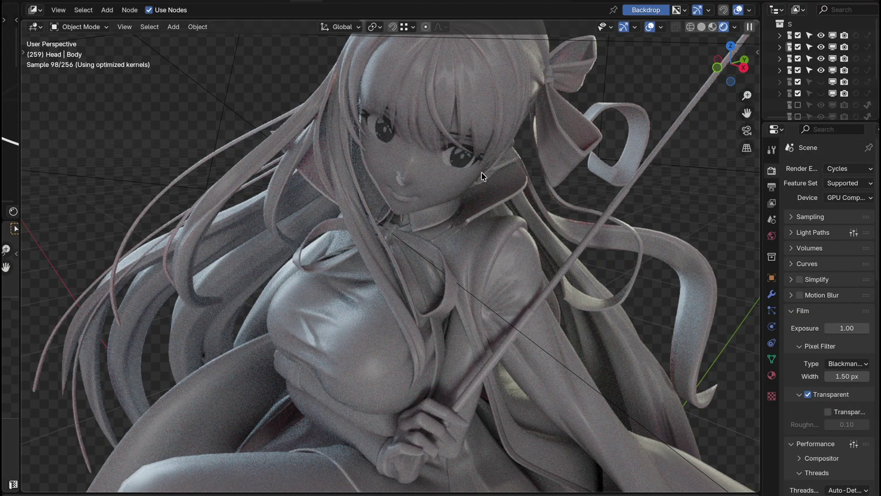
pyautogui.moveTo(484, 173)
pyautogui.mouseDown(button='middle')
pyautogui.moveTo(546, 169)
pyautogui.moveTo(483, 175)
pyautogui.moveTo(501, 156)
pyautogui.moveTo(469, 175)
pyautogui.mouseUp(button='middle')
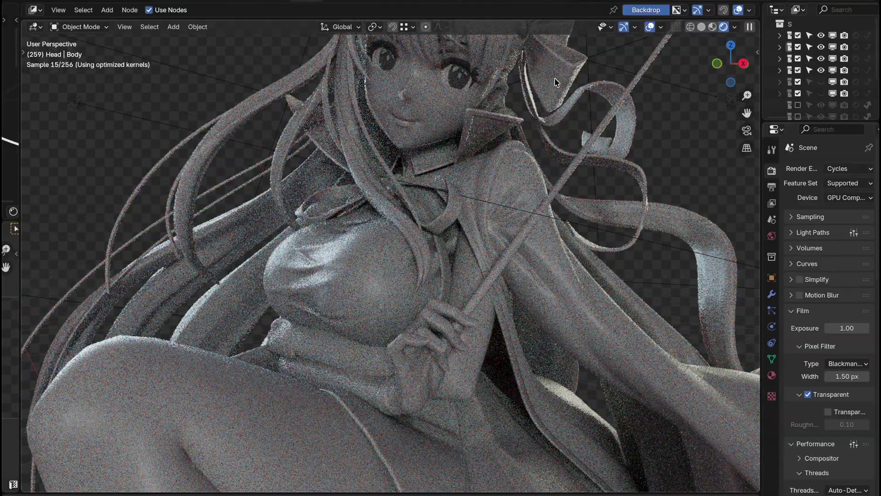
# - Return the viewport to material preview and render frame 259 as a still image in an enlarged render window
pyautogui.click(713, 27)
pyautogui.scroll(-4, 490, 154)
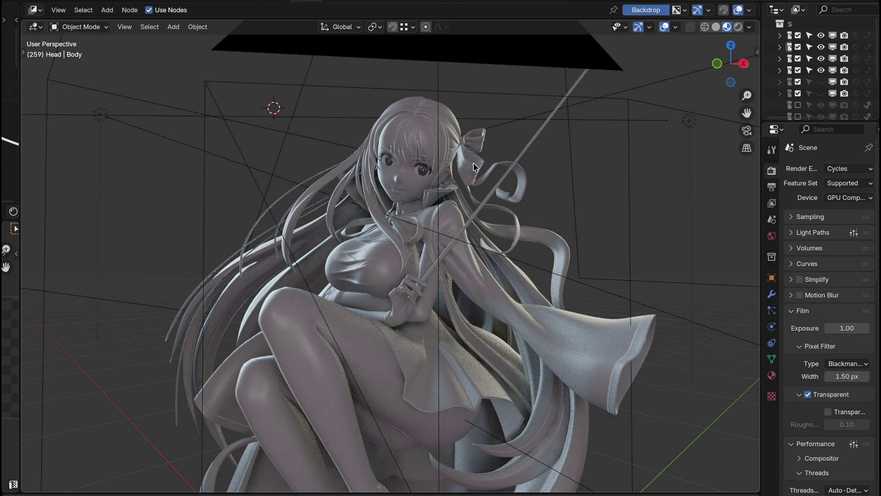
pyautogui.click(75, 1)
pyautogui.click(82, 8)
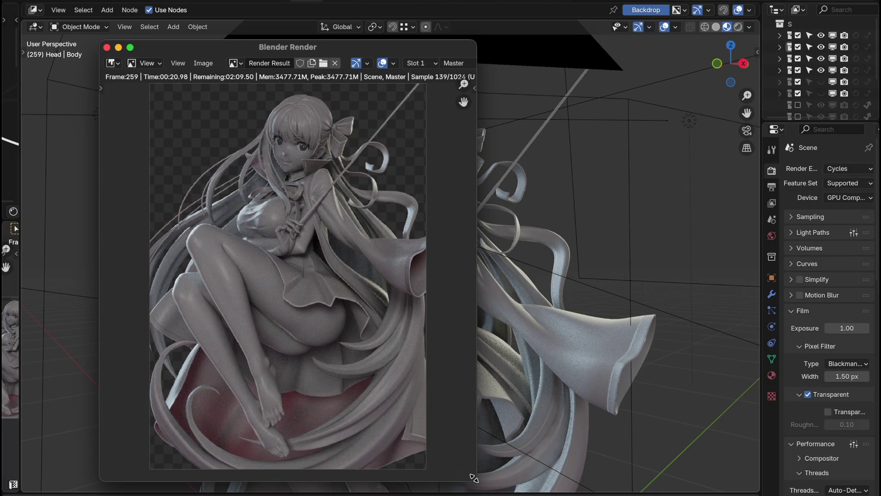
pyautogui.moveTo(473, 478); pyautogui.dragTo(639, 475)
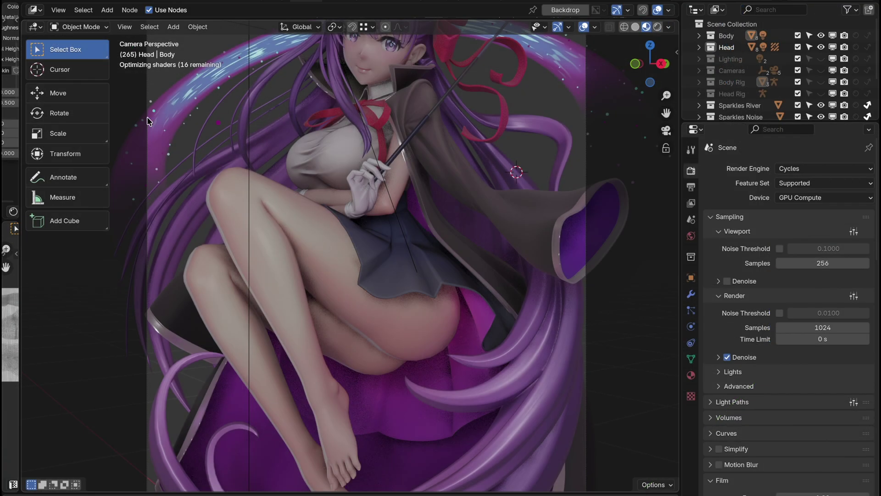
# - Hide the tool settings and the toolbar in the textured character scene's 3D viewport
pyautogui.scroll(-4, 346, 185)
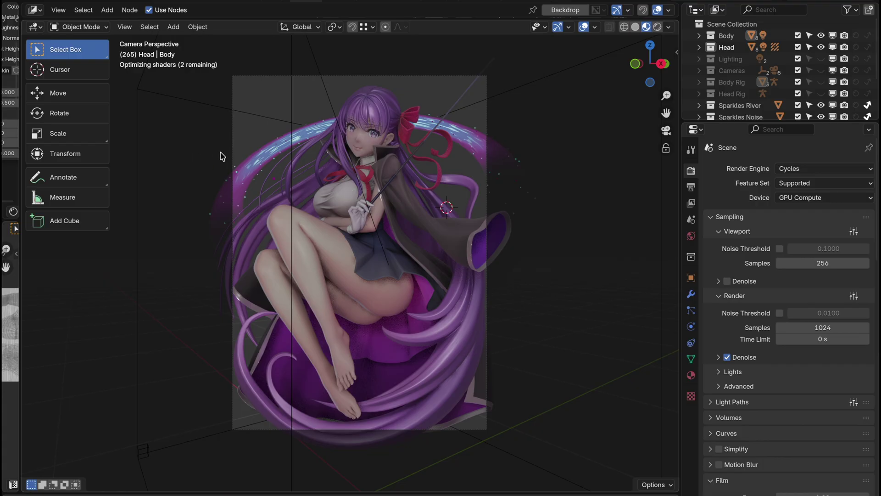
pyautogui.click(132, 28)
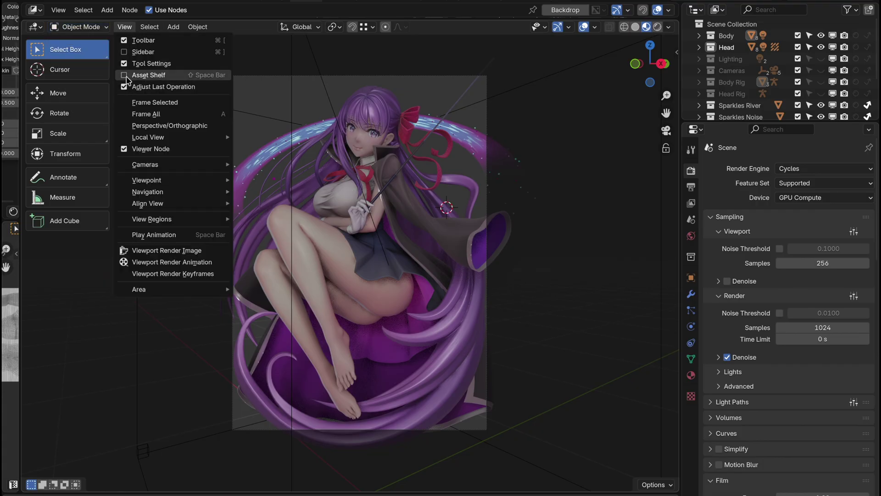
pyautogui.click(138, 63)
pyautogui.click(124, 27)
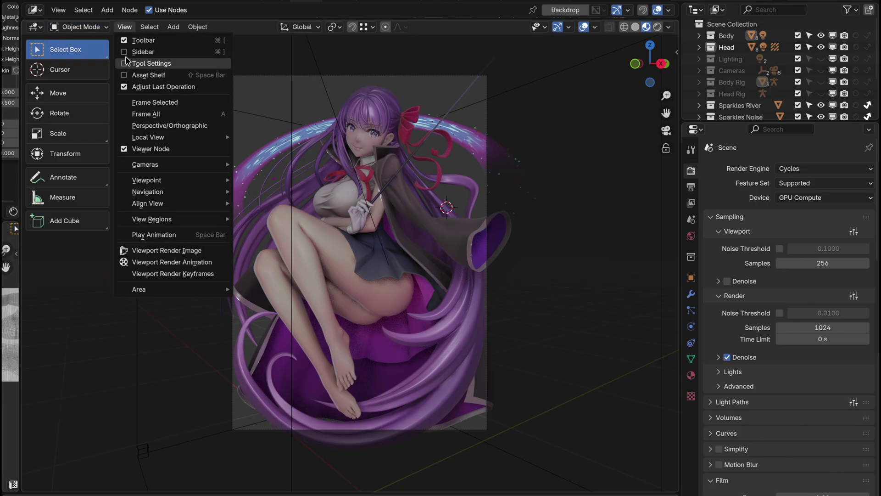
pyautogui.click(138, 38)
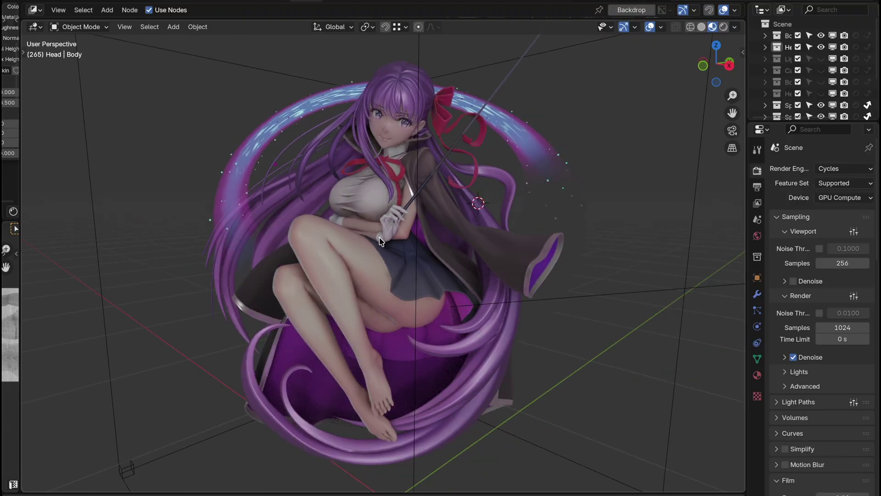
# - Examine the textured character's face, outfit and light trail up close and from different angles in material preview
pyautogui.scroll(3, 379, 219)
pyautogui.keyDown('shift'); pyautogui.moveTo(379, 218); pyautogui.dragTo(420, 299, button='middle'); pyautogui.keyUp('shift')
pyautogui.scroll(2, 434, 239)
pyautogui.scroll(4, 434, 238)
pyautogui.keyDown('shift'); pyautogui.moveTo(469, 250); pyautogui.dragTo(378, 226, button='middle'); pyautogui.keyUp('shift')
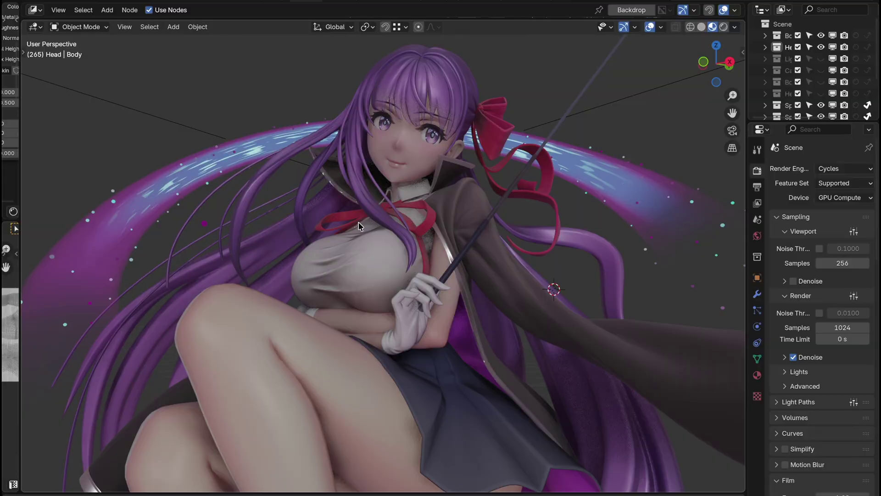
pyautogui.moveTo(312, 230)
pyautogui.mouseDown(button='middle')
pyautogui.moveTo(455, 230)
pyautogui.moveTo(297, 230)
pyautogui.mouseUp(button='middle')
pyautogui.scroll(-3, 398, 224)
pyautogui.moveTo(389, 233); pyautogui.dragTo(366, 222, button='middle')
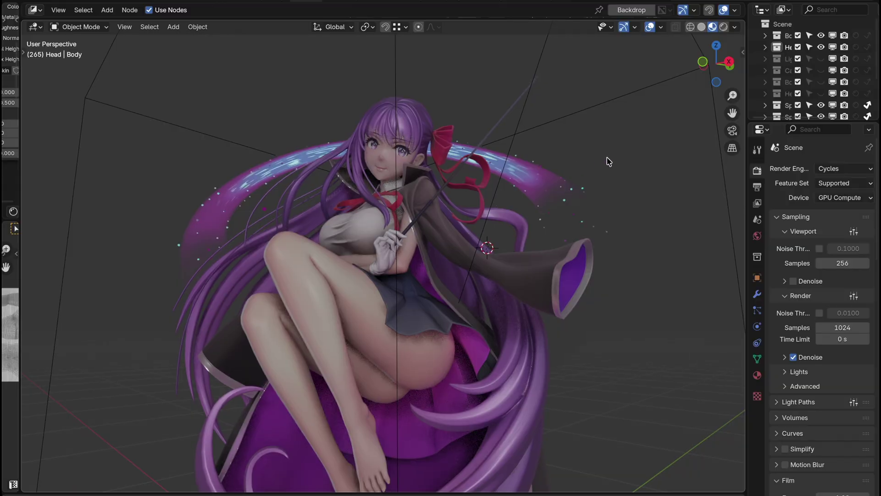
# - Return to the camera view and switch the textured character's viewport to rendered shading
pyautogui.click(733, 130)
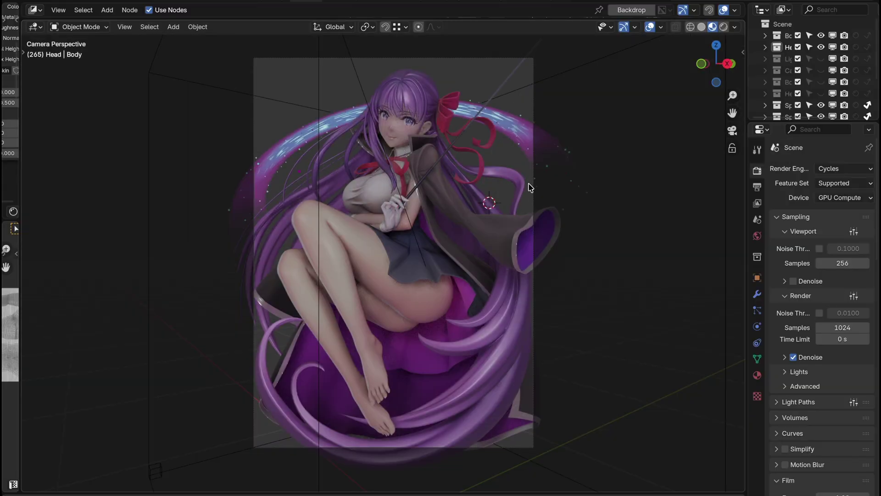
pyautogui.click(724, 27)
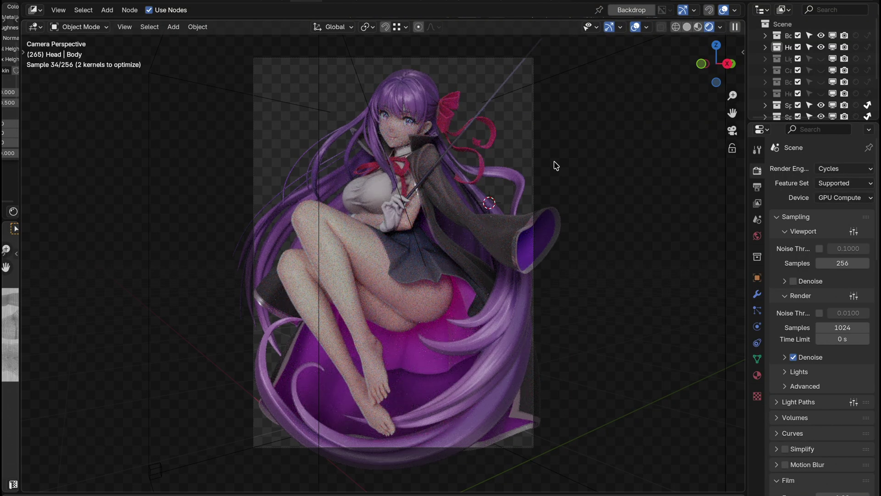
pyautogui.scroll(4, 556, 165)
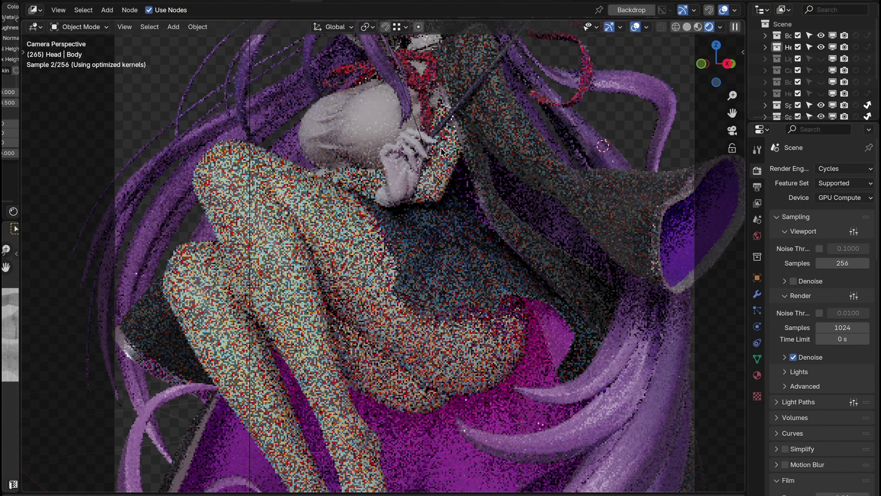
# - Examine the textured character from behind, from the side and close to the face in rendered shading
pyautogui.scroll(2, 402, 301)
pyautogui.keyDown('shift'); pyautogui.moveTo(413, 115); pyautogui.dragTo(362, 235, button='middle'); pyautogui.keyUp('shift')
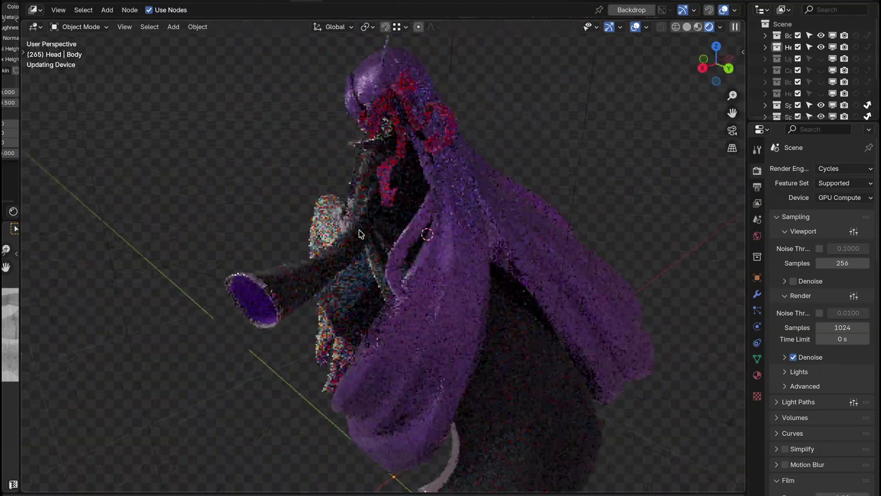
pyautogui.scroll(5, 360, 234)
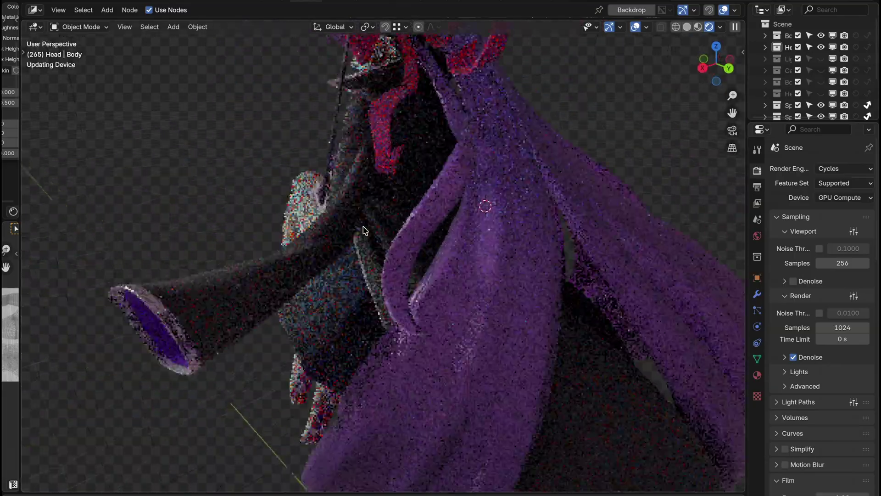
pyautogui.scroll(-5, 376, 240)
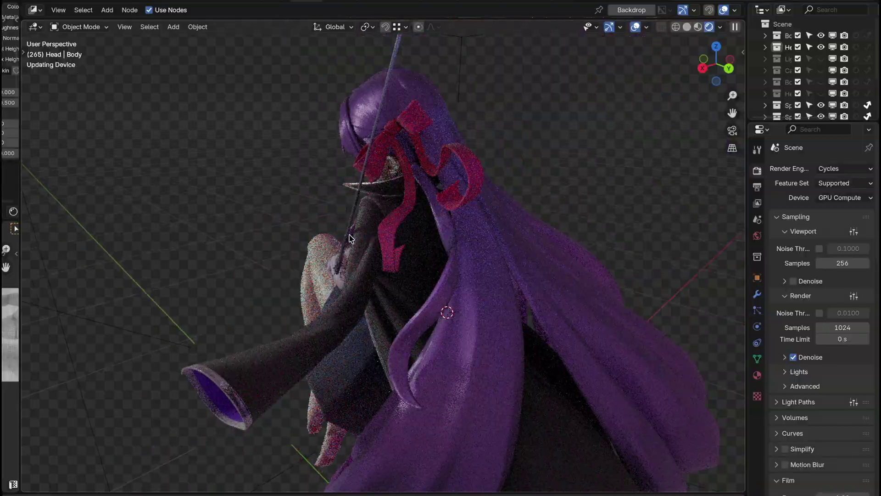
pyautogui.moveTo(372, 240); pyautogui.dragTo(624, 248, button='middle')
pyautogui.scroll(5, 381, 232)
pyautogui.scroll(-4, 380, 232)
pyautogui.moveTo(344, 195); pyautogui.dragTo(360, 267, button='middle')
pyautogui.scroll(3, 413, 208)
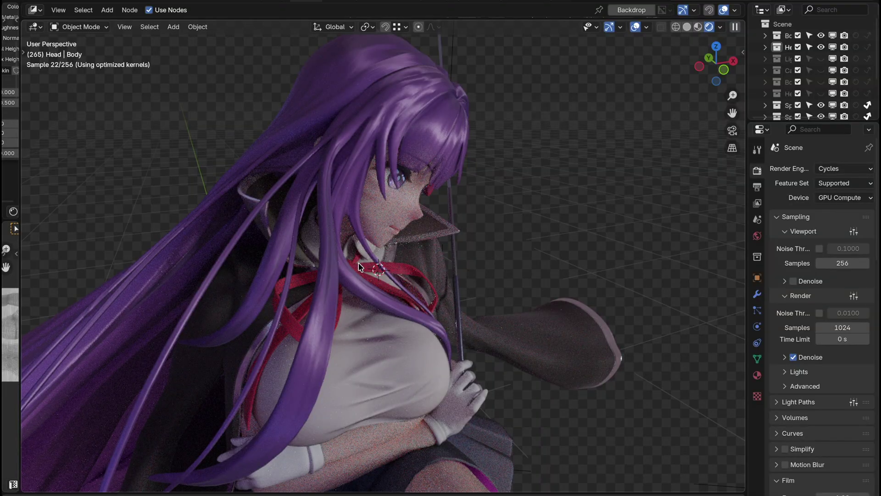
pyautogui.moveTo(359, 267); pyautogui.dragTo(388, 197, button='middle')
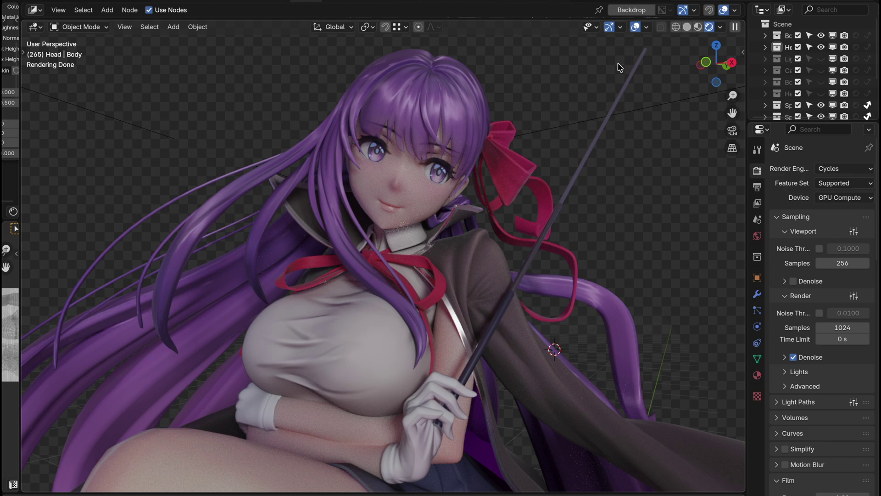
# - Switch the viewport to material preview and to wireframe, and examine the mesh density of the character's upper body
pyautogui.click(697, 28)
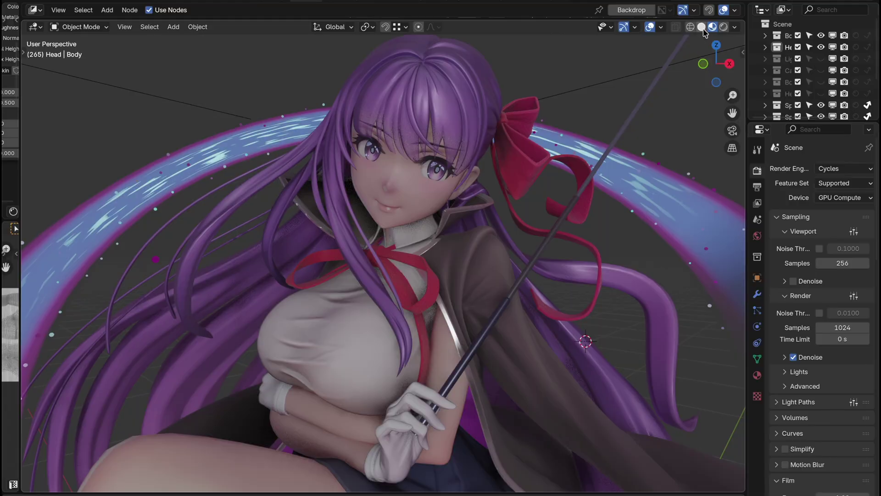
pyautogui.click(691, 26)
pyautogui.moveTo(396, 263)
pyautogui.mouseDown(button='middle')
pyautogui.moveTo(450, 277)
pyautogui.moveTo(516, 254)
pyautogui.moveTo(540, 263)
pyautogui.moveTo(488, 247)
pyautogui.moveTo(579, 239)
pyautogui.moveTo(707, 287)
pyautogui.mouseUp(button='middle')
pyautogui.scroll(2, 366, 266)
pyautogui.scroll(-2, 364, 268)
pyautogui.moveTo(349, 274); pyautogui.dragTo(342, 294, button='middle')
pyautogui.scroll(-5, 342, 294)
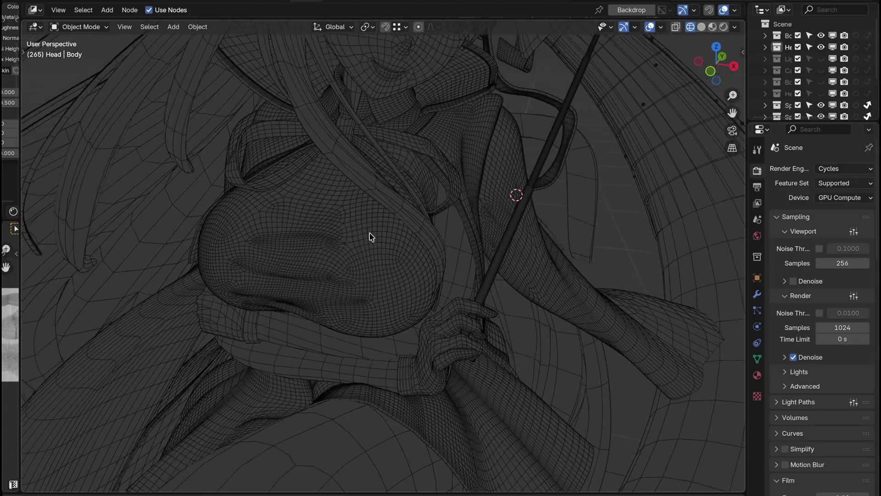
pyautogui.scroll(-2, 379, 282)
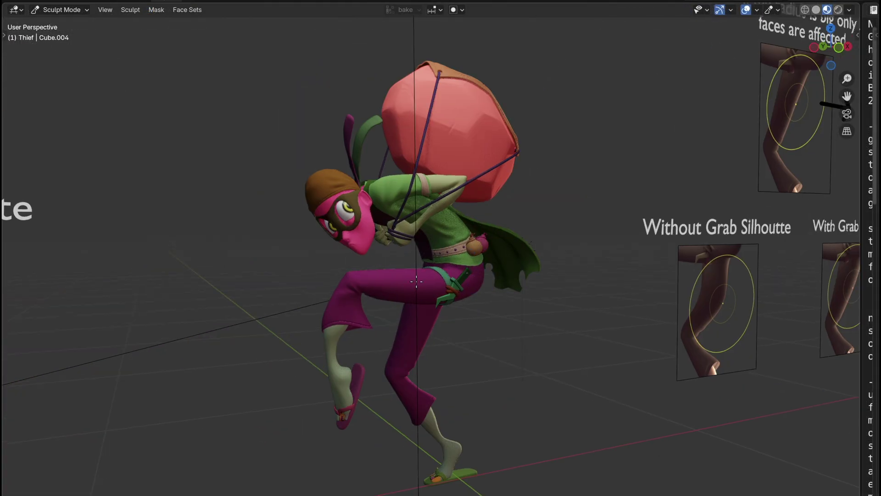
# - Orbit around the thief model in the sculpting scene and switch its viewport to rendered shading
pyautogui.moveTo(417, 281); pyautogui.dragTo(462, 244, button='middle')
pyautogui.moveTo(373, 276)
pyautogui.mouseDown(button='middle')
pyautogui.moveTo(412, 273)
pyautogui.moveTo(309, 289)
pyautogui.moveTo(449, 263)
pyautogui.moveTo(590, 260)
pyautogui.moveTo(566, 247)
pyautogui.moveTo(449, 281)
pyautogui.mouseUp(button='middle')
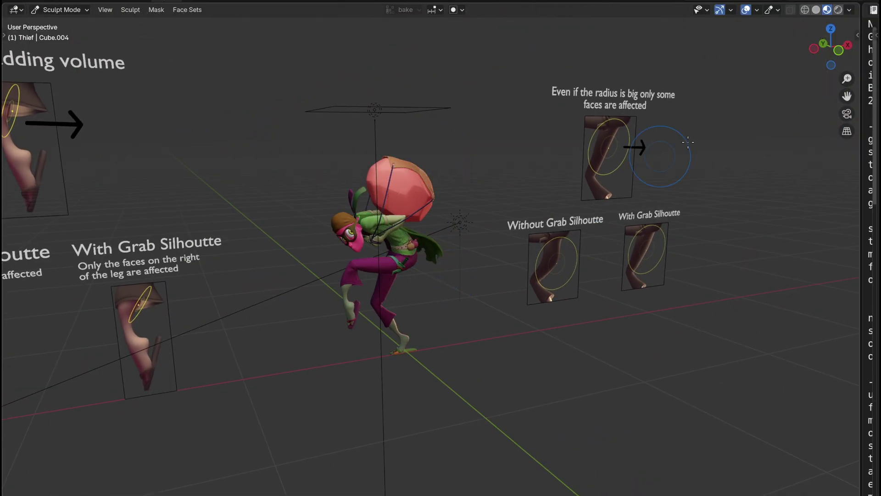
pyautogui.click(838, 10)
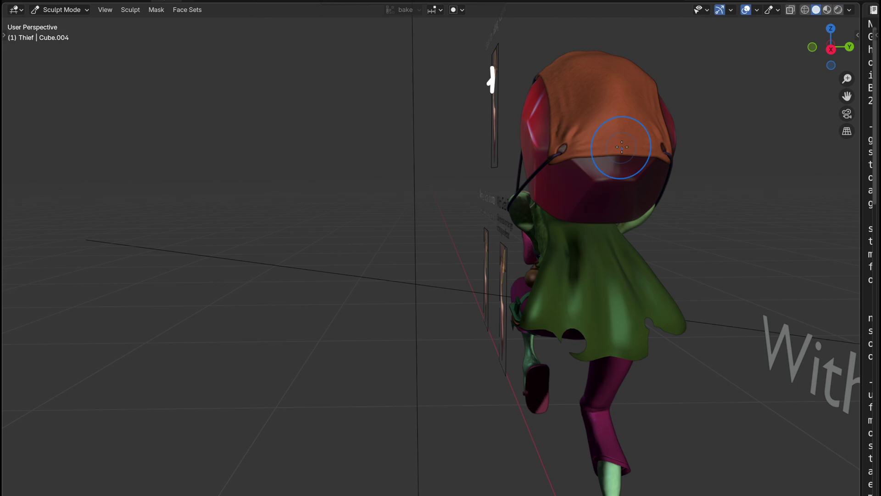
pyautogui.keyDown('shift'); pyautogui.moveTo(622, 146); pyautogui.dragTo(419, 162, button='middle'); pyautogui.keyUp('shift')
pyautogui.scroll(-9, 432, 165)
pyautogui.moveTo(513, 179); pyautogui.dragTo(323, 166, button='middle')
pyautogui.scroll(8, 441, 234)
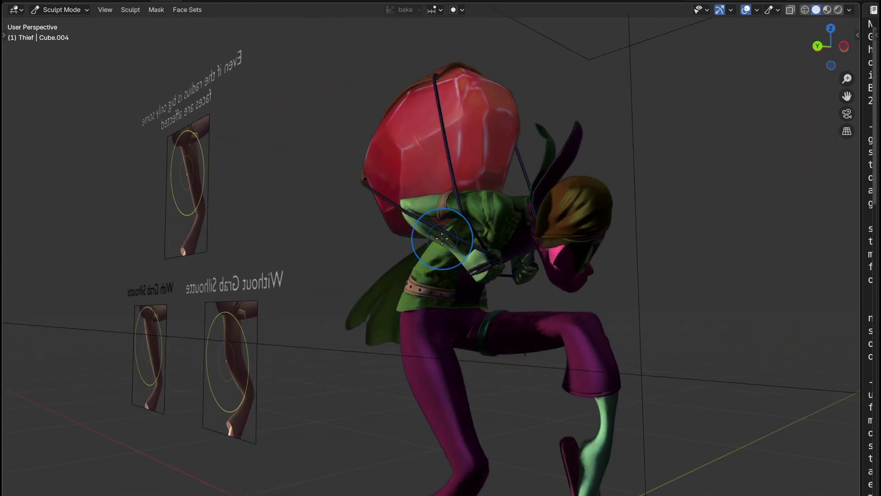
# - Examine the thief model from several sides in solid shading and switch the viewport back to rendered shading
pyautogui.moveTo(512, 244); pyautogui.dragTo(525, 252, button='middle')
pyautogui.keyDown('shift'); pyautogui.moveTo(459, 170); pyautogui.dragTo(353, 89, button='middle'); pyautogui.keyUp('shift')
pyautogui.scroll(-3, 458, 158)
pyautogui.moveTo(611, 168); pyautogui.dragTo(436, 173, button='middle')
pyautogui.moveTo(510, 177); pyautogui.dragTo(490, 176, button='middle')
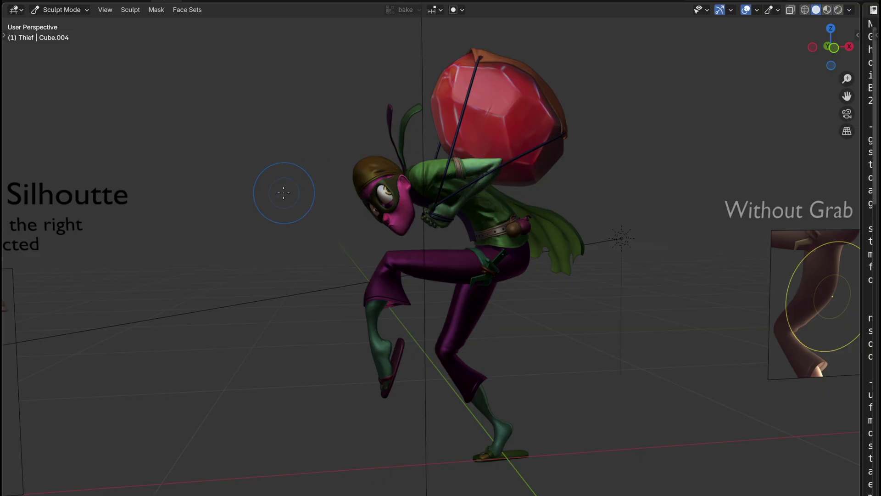
pyautogui.click(838, 10)
pyautogui.scroll(-2, 545, 170)
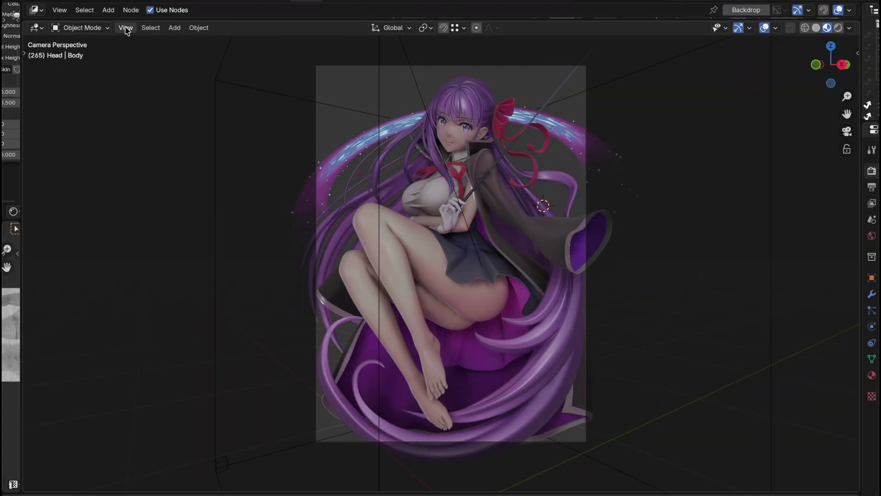
pyautogui.scroll(1, 398, 161)
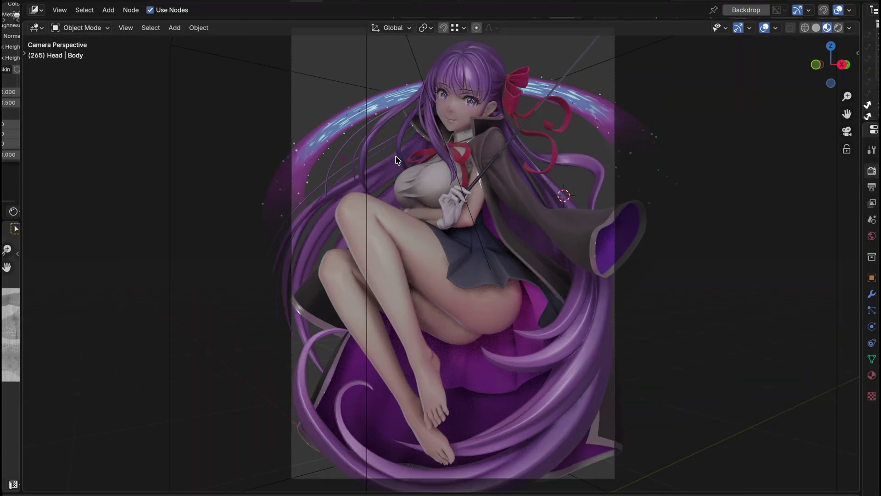